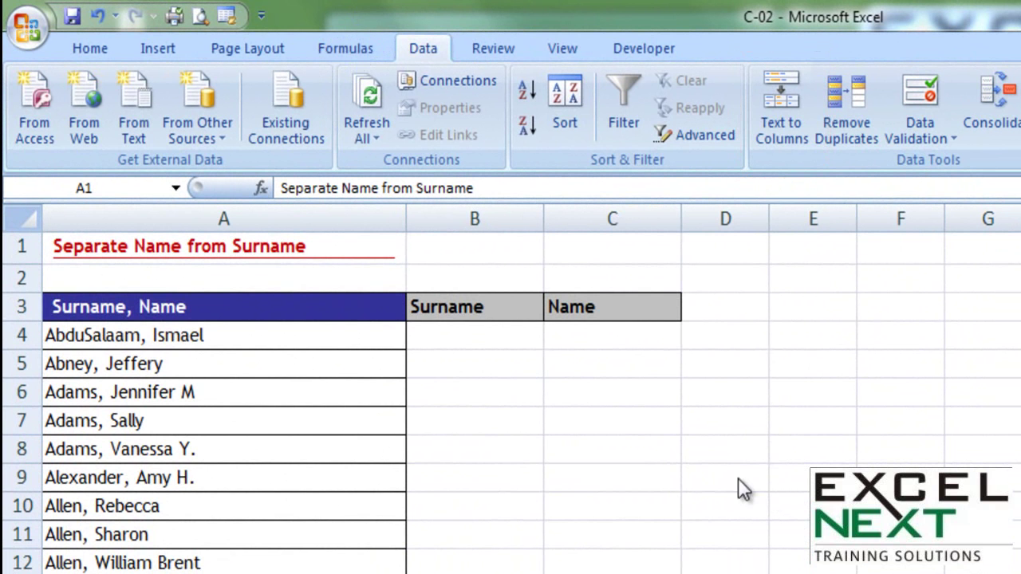
Examine the comma-separated surname and name entries in column A of the list.
click(135, 336)
click(136, 336)
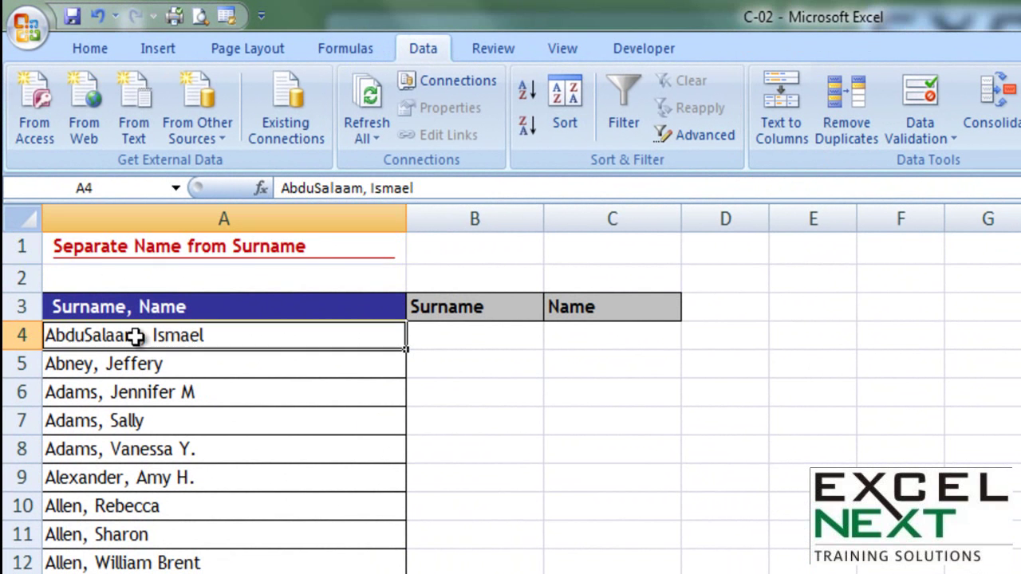
drag(136, 336, 120, 564)
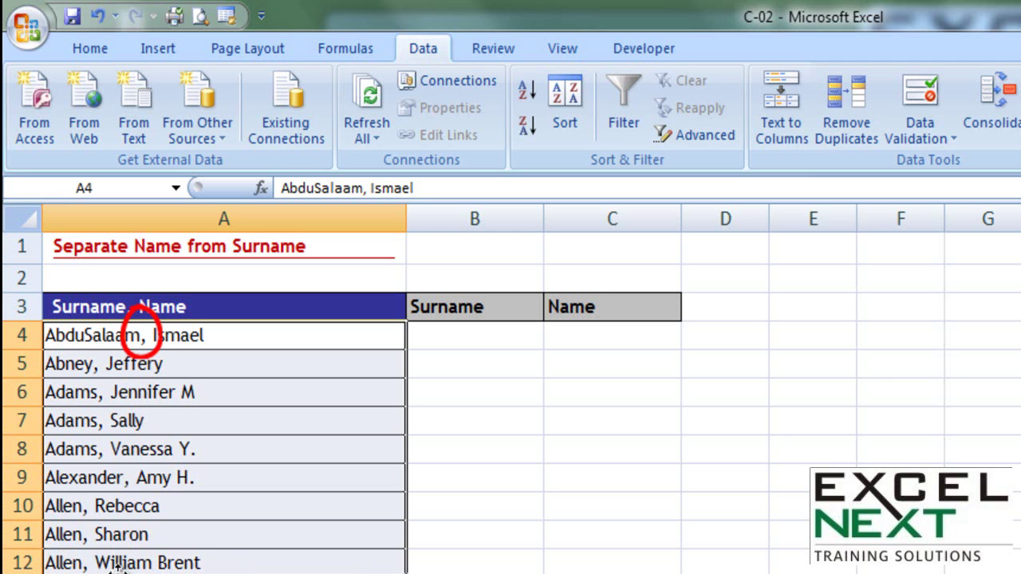
click(118, 573)
key(Down)
key(Down)
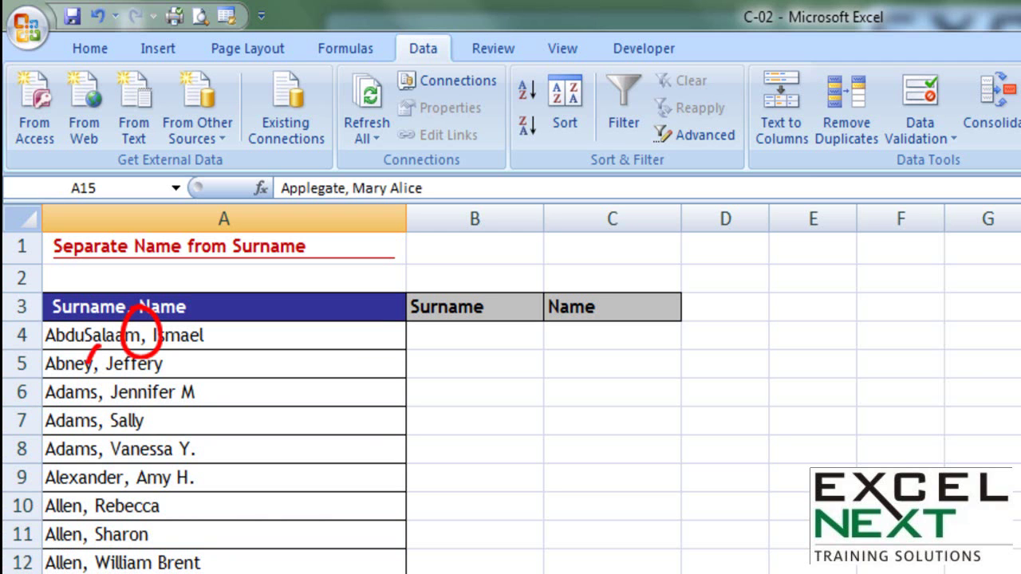
key(Down)
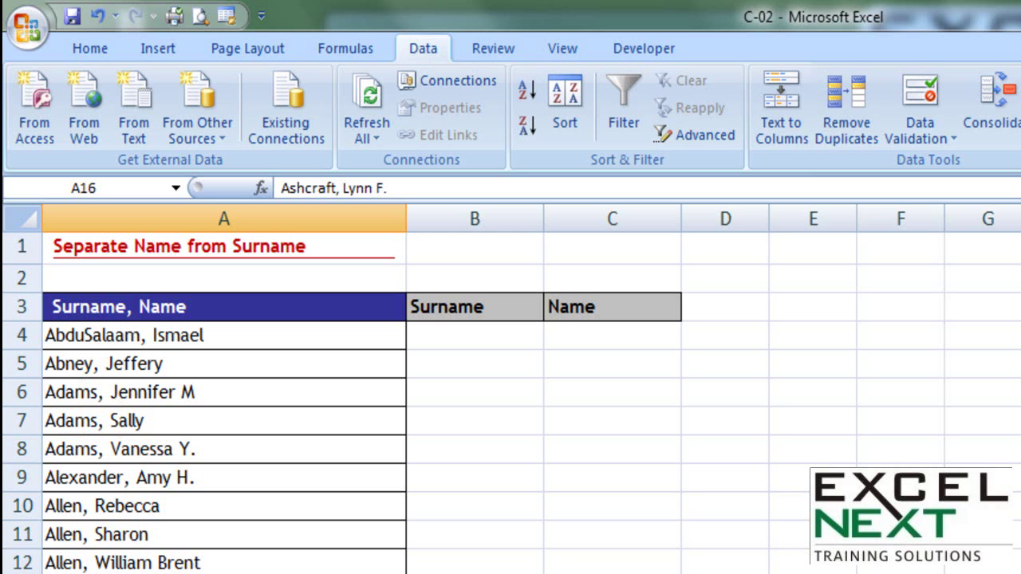
Start Text to Columns on the whole name list from A4 downward, treating the data as delimited.
click(224, 335)
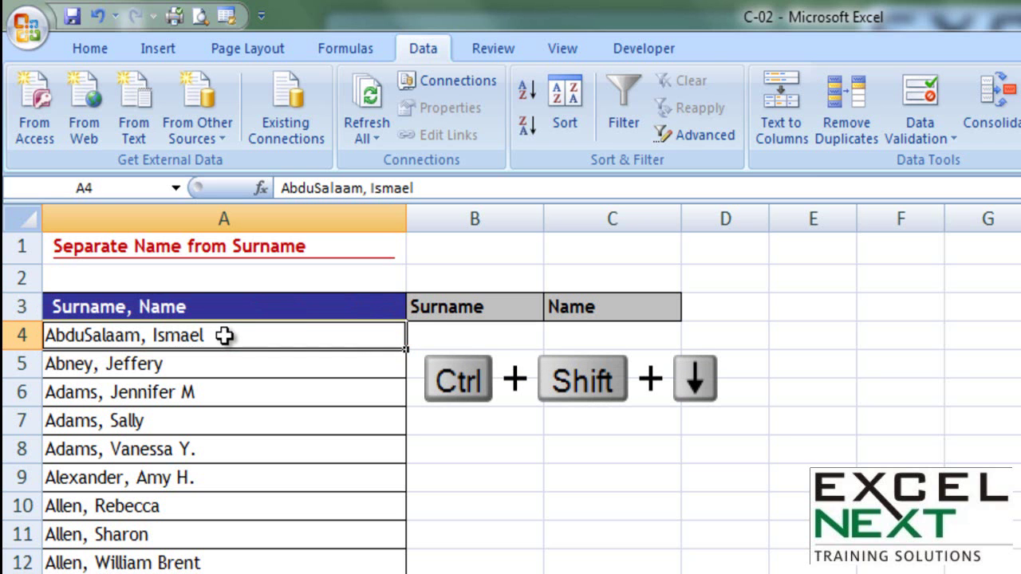
key(ctrl+shift+Down)
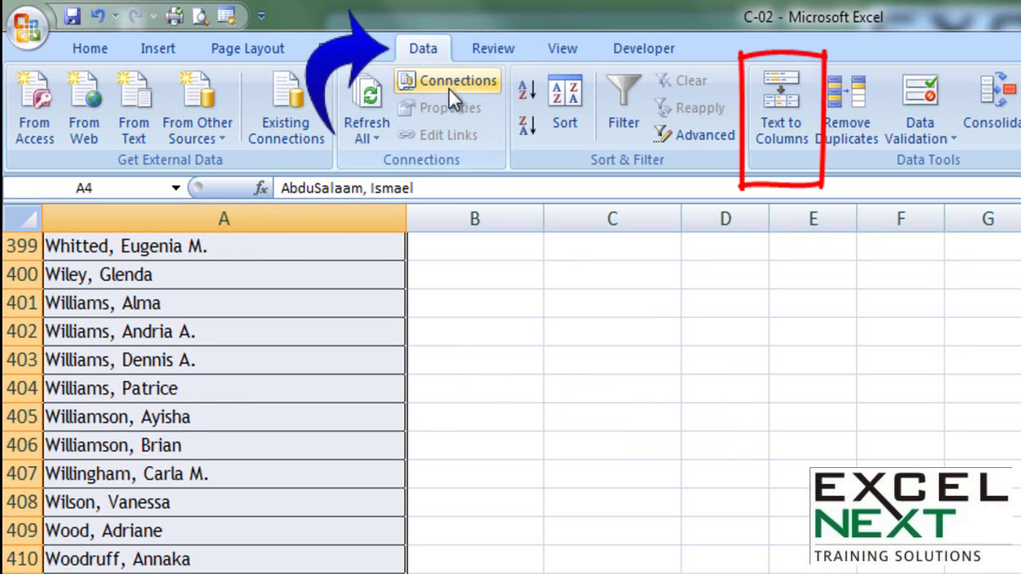
click(783, 139)
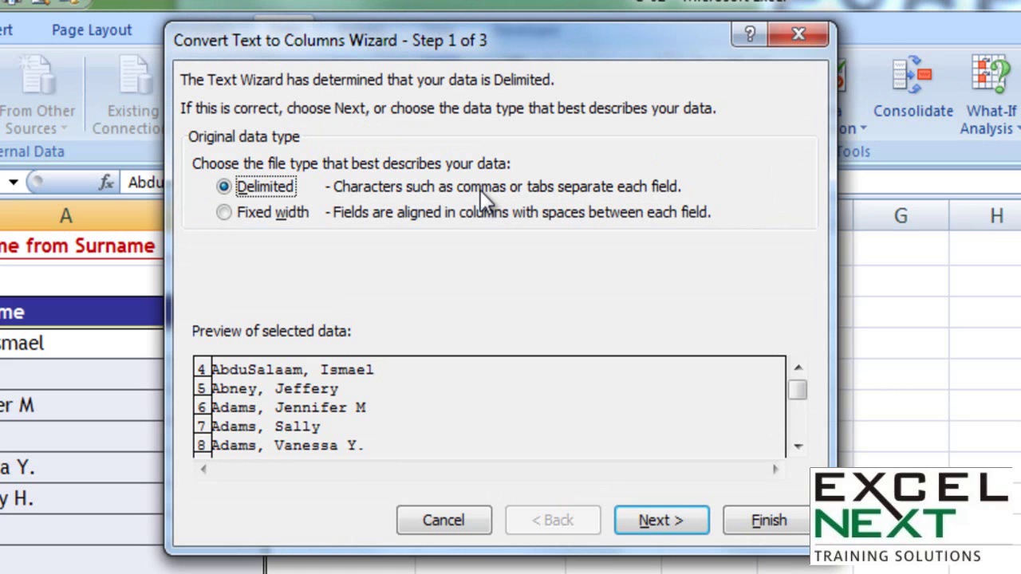
click(650, 530)
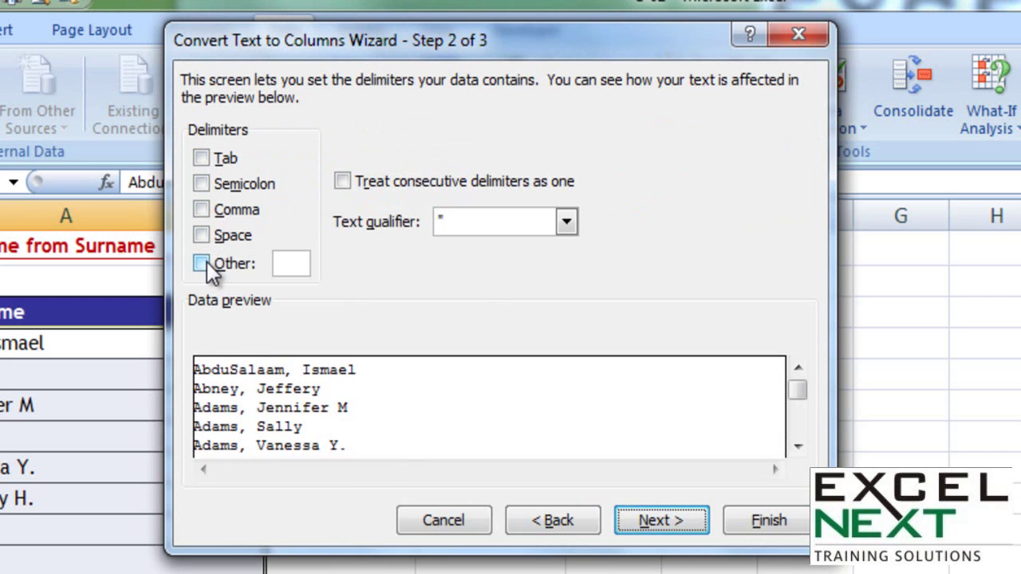
Set comma as the only delimiter for the names, trying the space delimiter and clearing it again.
click(202, 211)
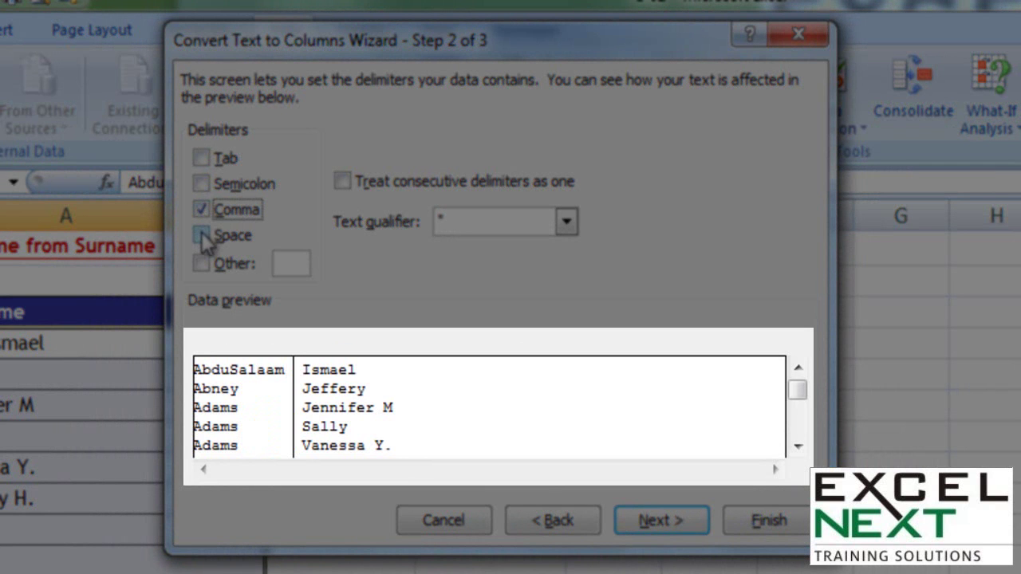
click(201, 236)
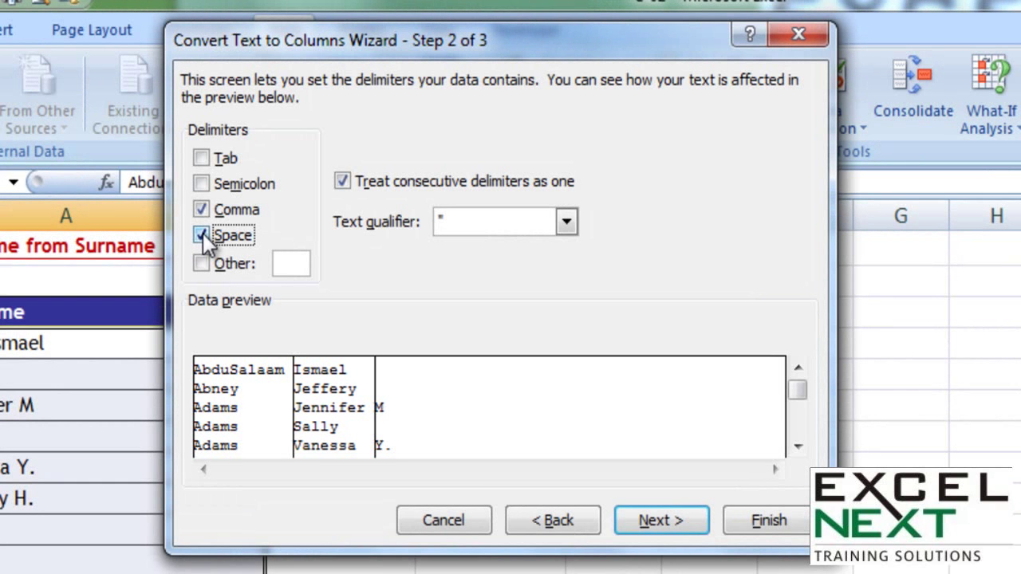
click(202, 236)
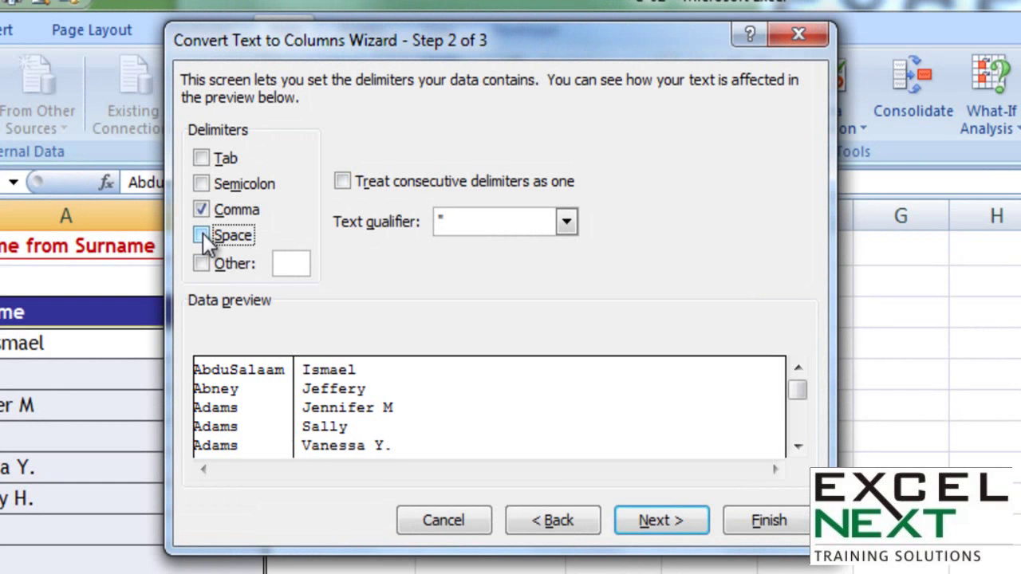
Set the destination of the split names to cell B4 and finish the conversion.
click(671, 519)
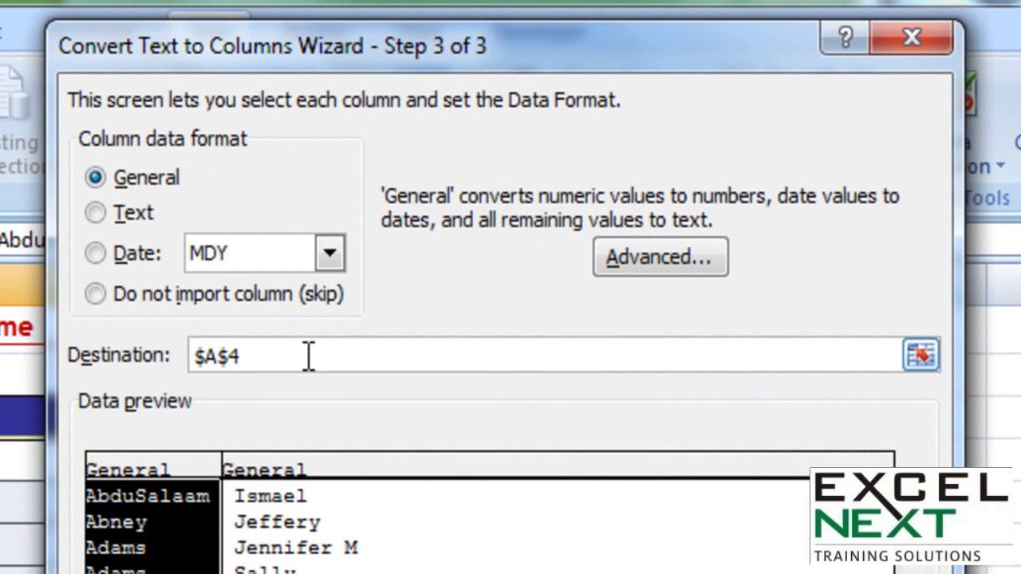
click(310, 356)
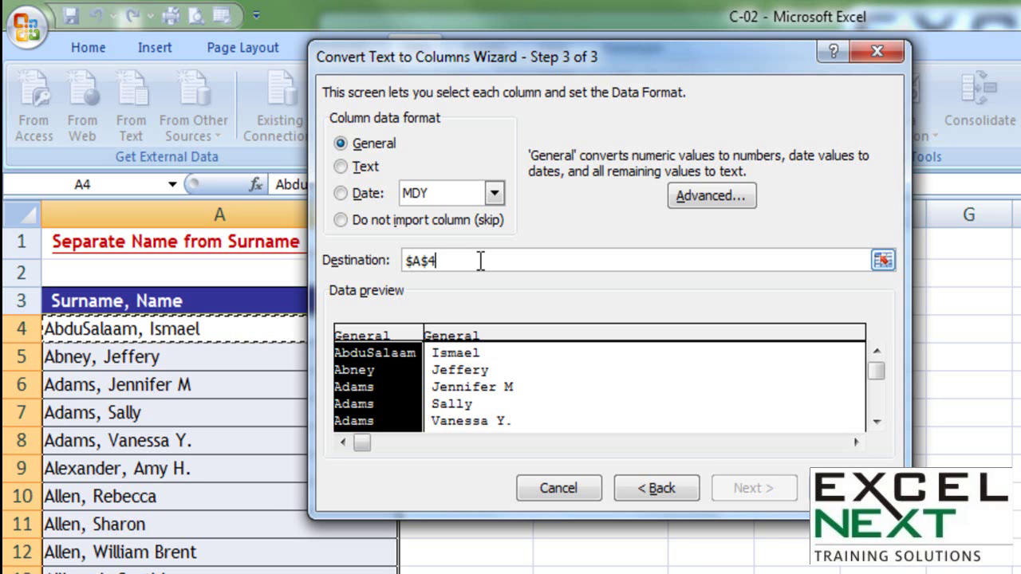
drag(481, 260, 395, 261)
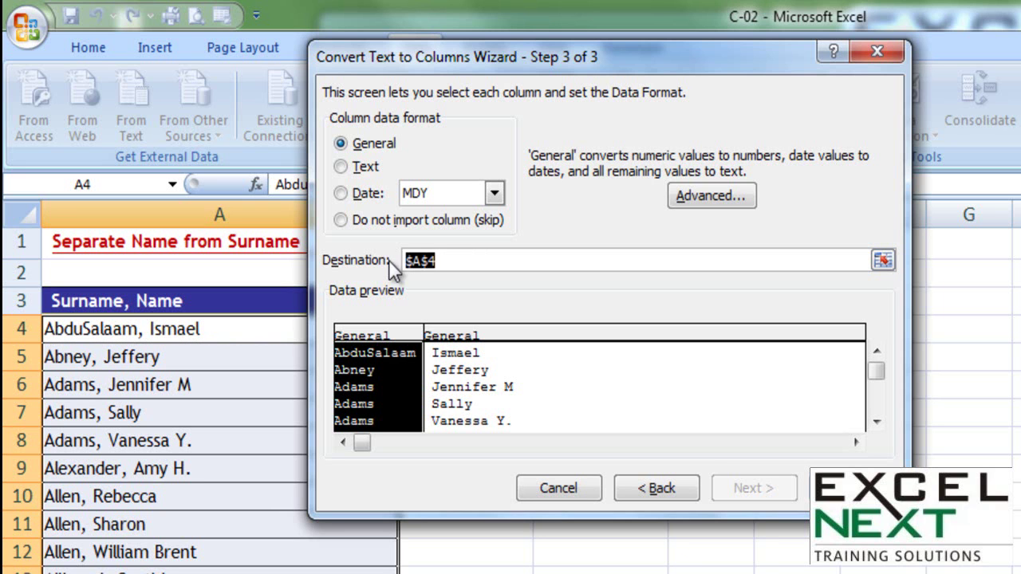
key(Delete)
drag(429, 59, 815, 68)
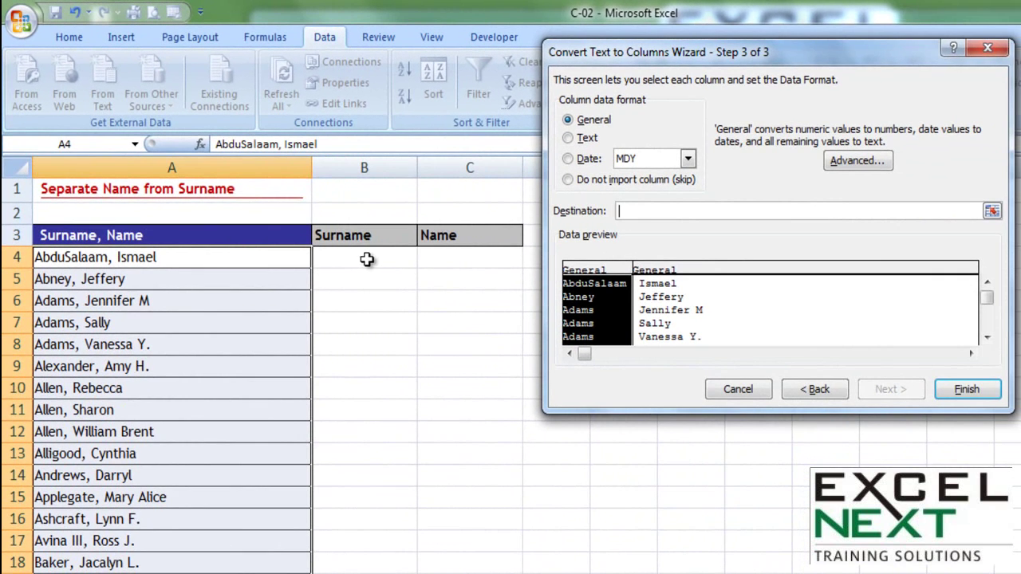
click(378, 267)
click(957, 394)
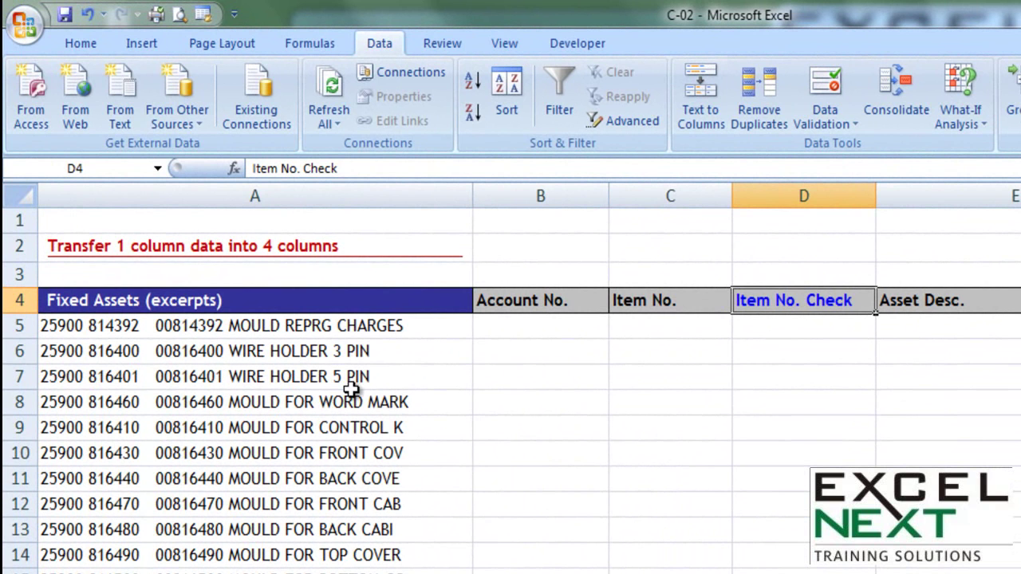
Examine the Fixed Assets entries and the empty Account No., Item No., Item No. Check and Asset Desc. columns they should fill.
double_click(83, 324)
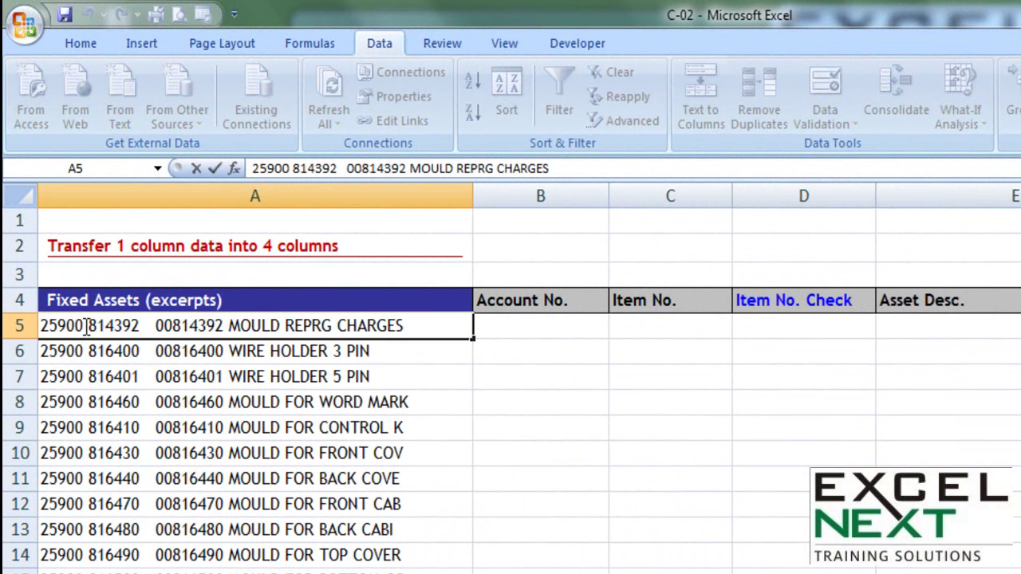
drag(84, 327, 406, 332)
click(408, 327)
click(394, 359)
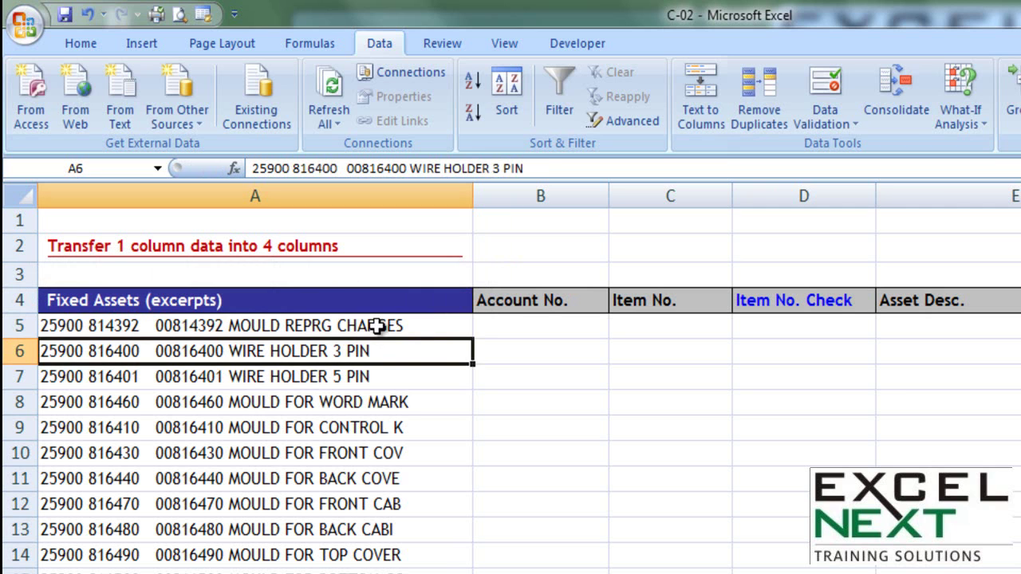
drag(377, 326, 375, 529)
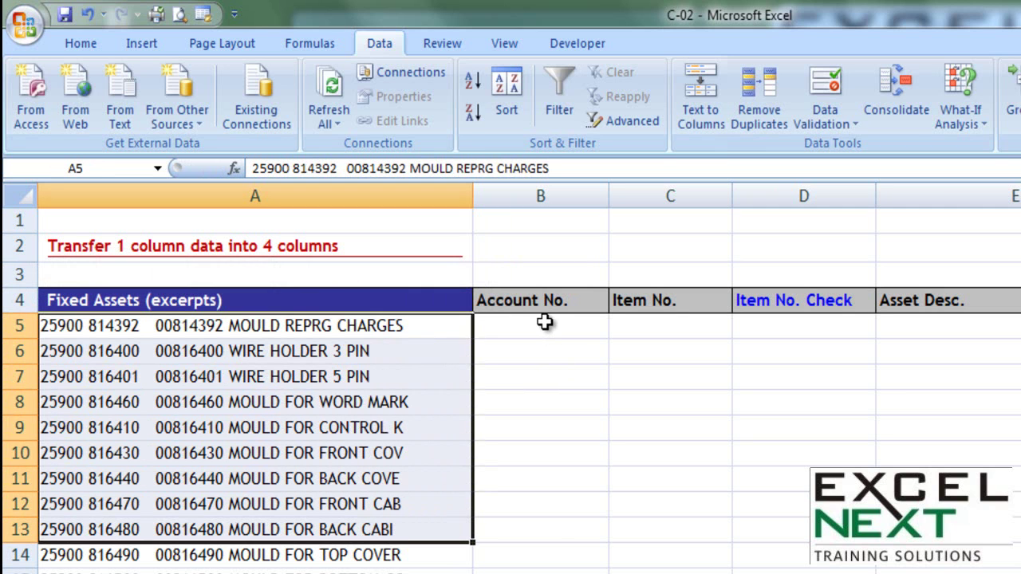
drag(544, 321, 550, 483)
drag(663, 325, 664, 490)
drag(765, 332, 782, 504)
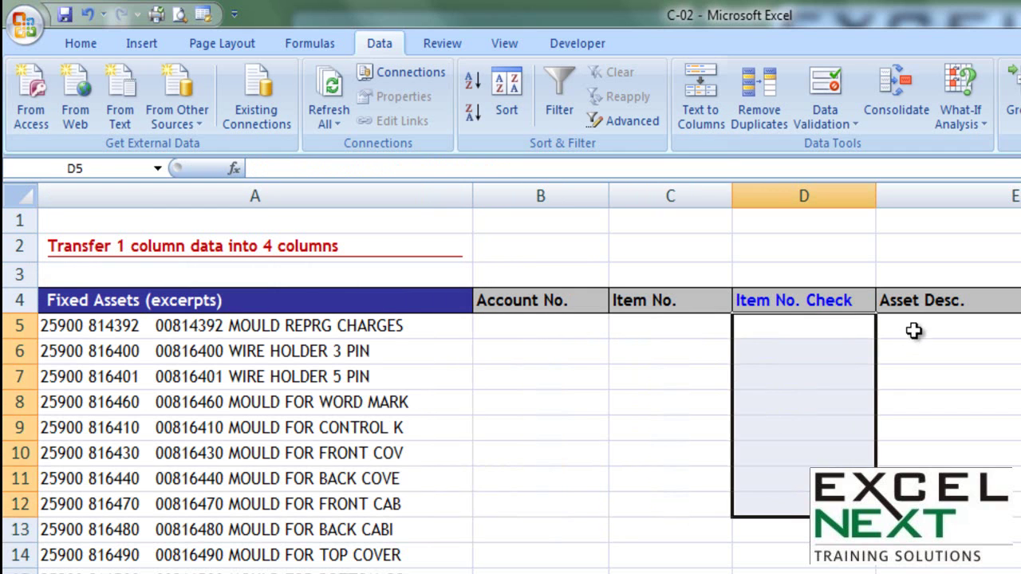
click(913, 331)
drag(913, 330, 925, 502)
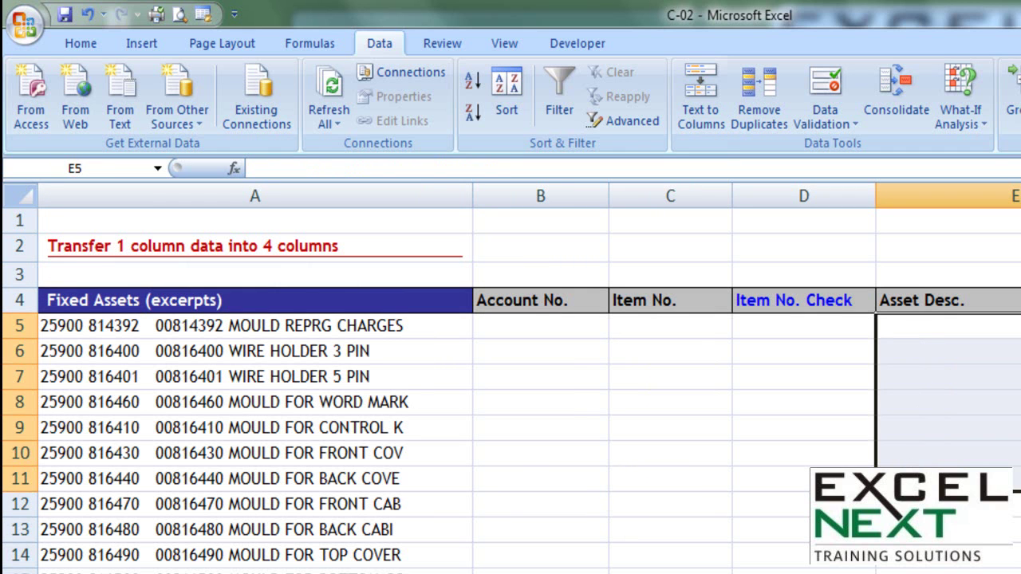
Start Text to Columns on the whole Fixed Assets list from A5 downward.
click(333, 328)
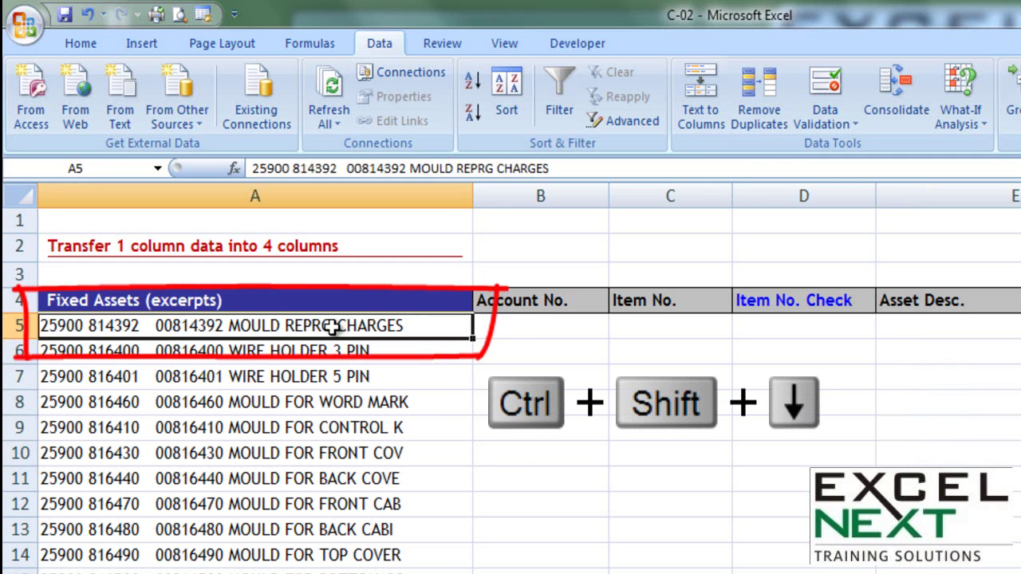
key(ctrl+shift+Down)
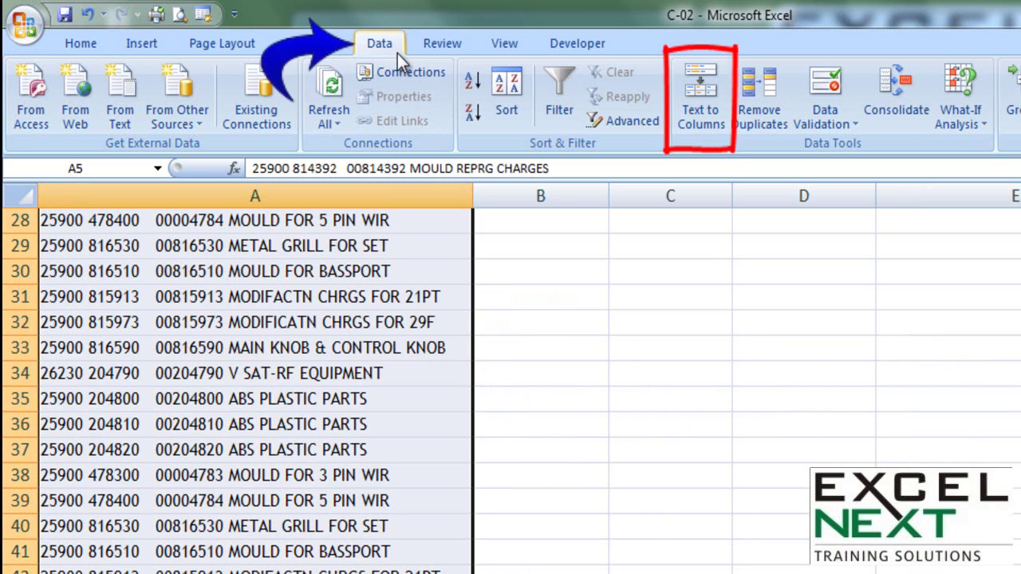
click(692, 118)
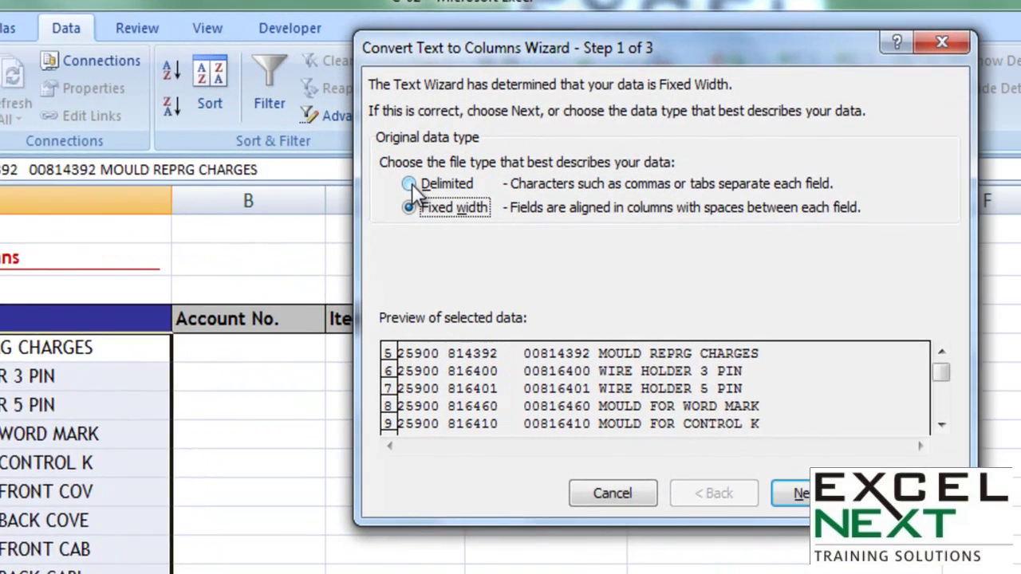
Try splitting the asset entries as delimited data with space instead of comma as the delimiter, returning to the data type choice.
click(409, 184)
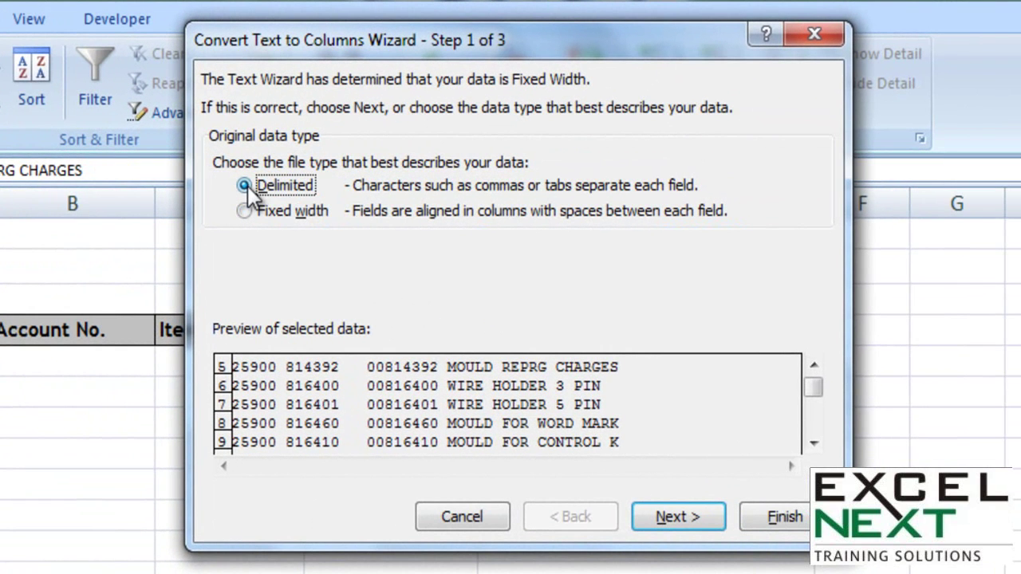
click(677, 517)
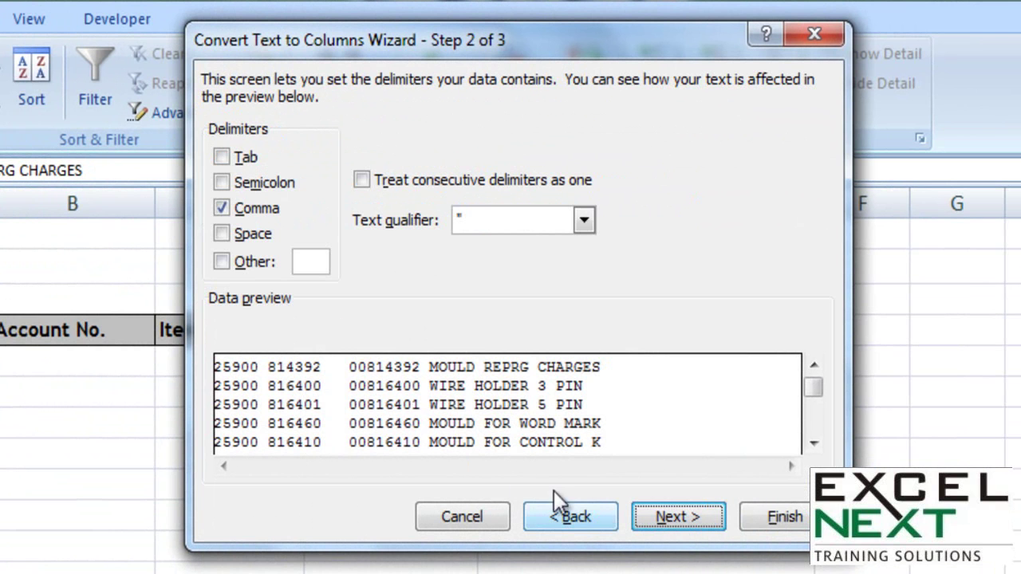
click(222, 209)
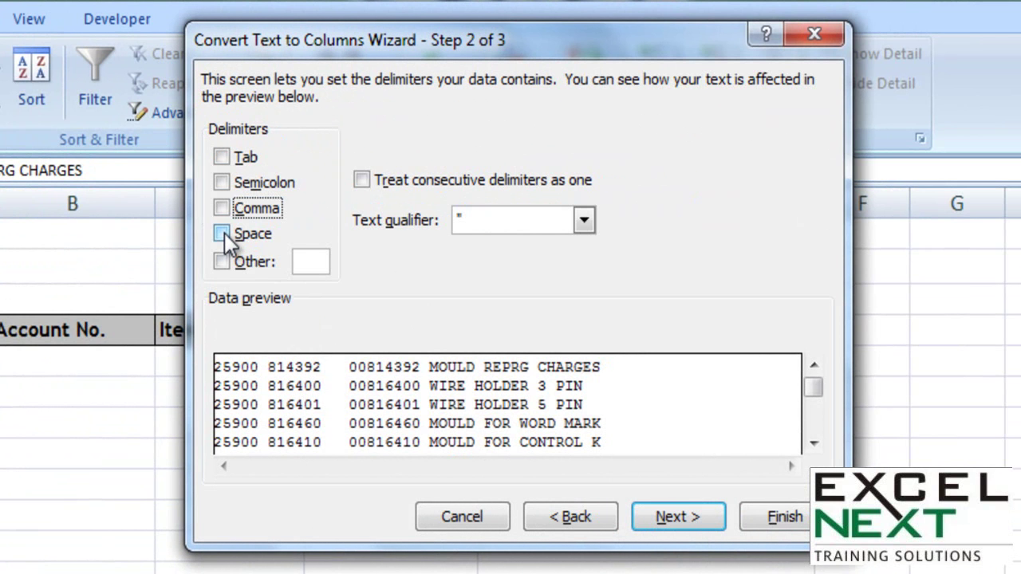
click(222, 233)
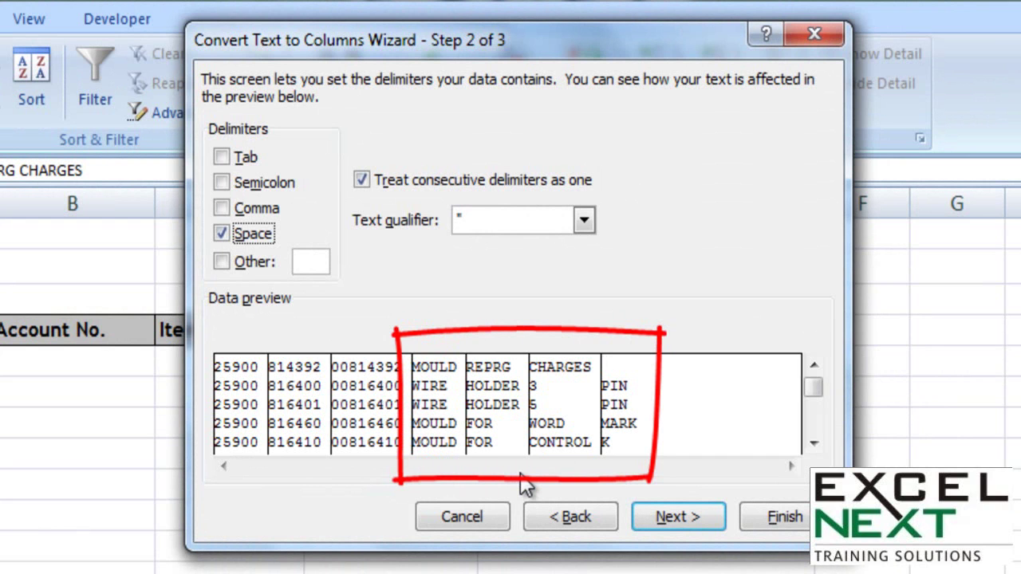
click(558, 520)
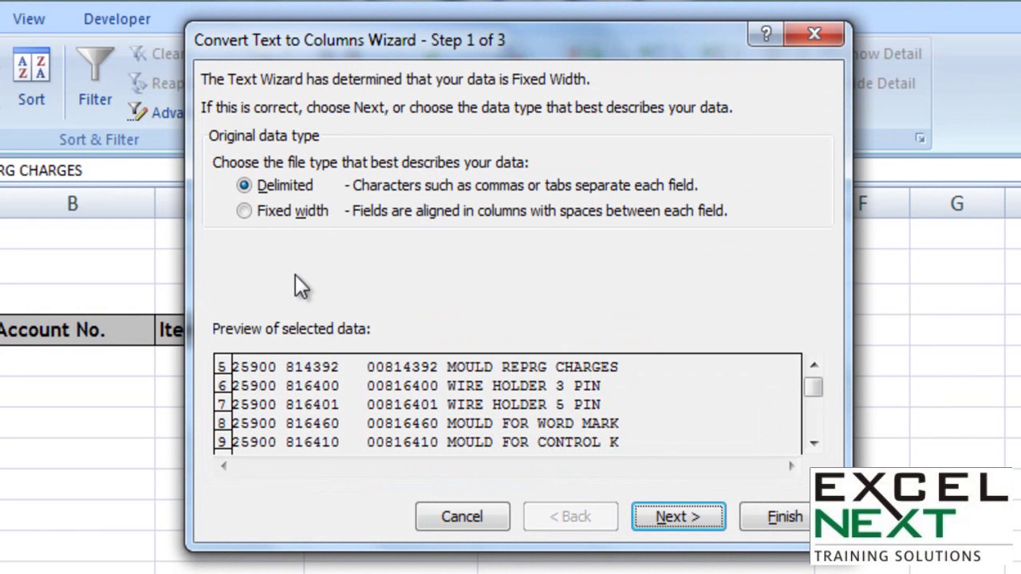
Split the asset entries by fixed width, deleting and re-creating the break line at position 5 after the account number.
click(247, 214)
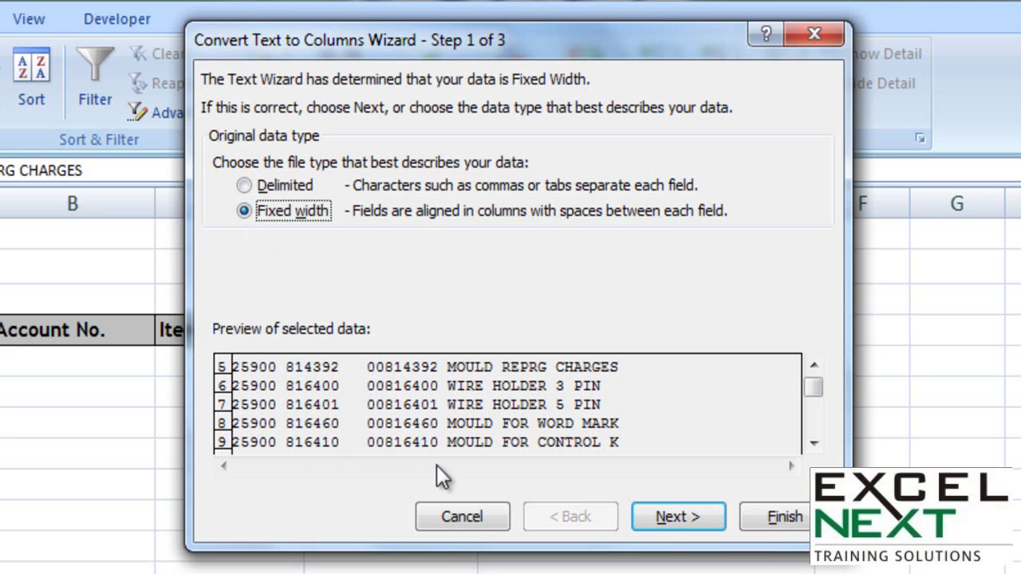
click(648, 515)
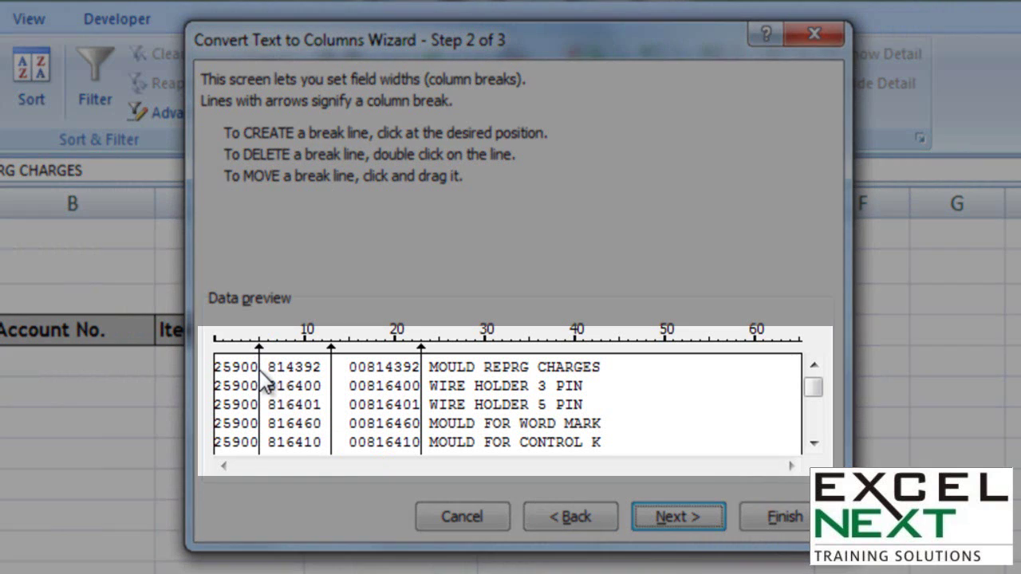
double_click(259, 372)
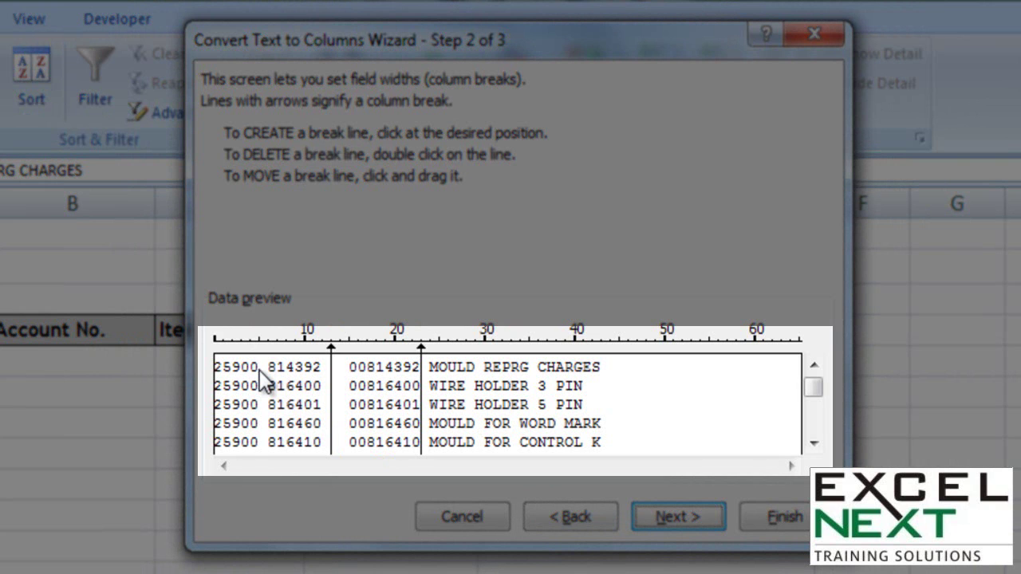
click(259, 370)
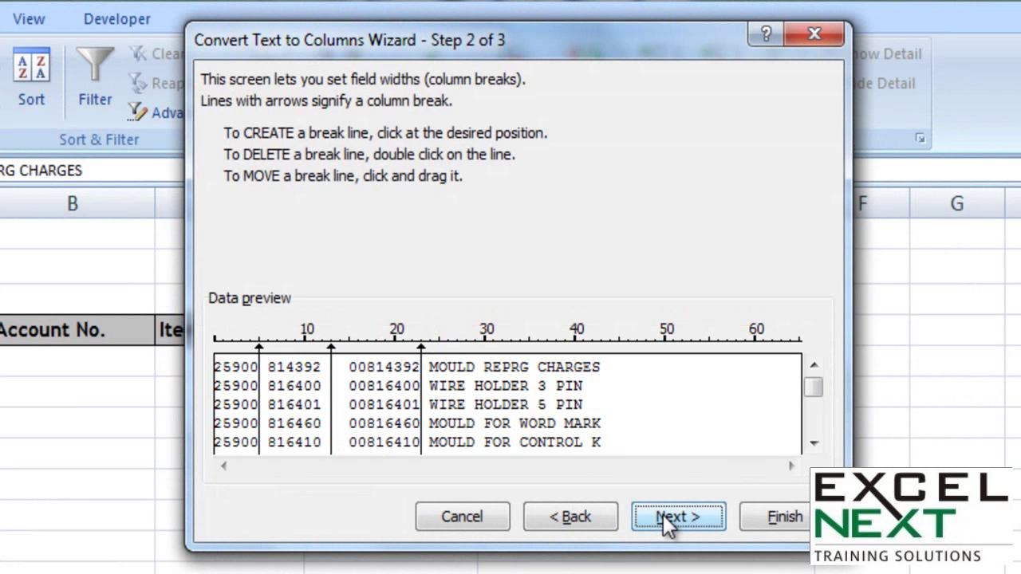
Try placing the fixed-width split at B5 with every column in General format, and undo the split after checking the Item No. Check values.
click(667, 520)
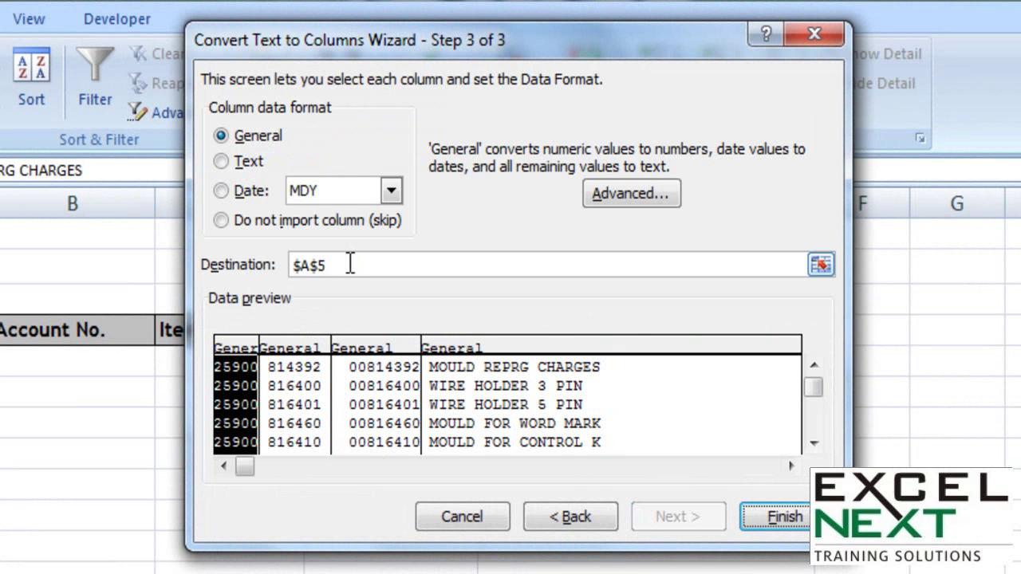
drag(350, 265, 234, 260)
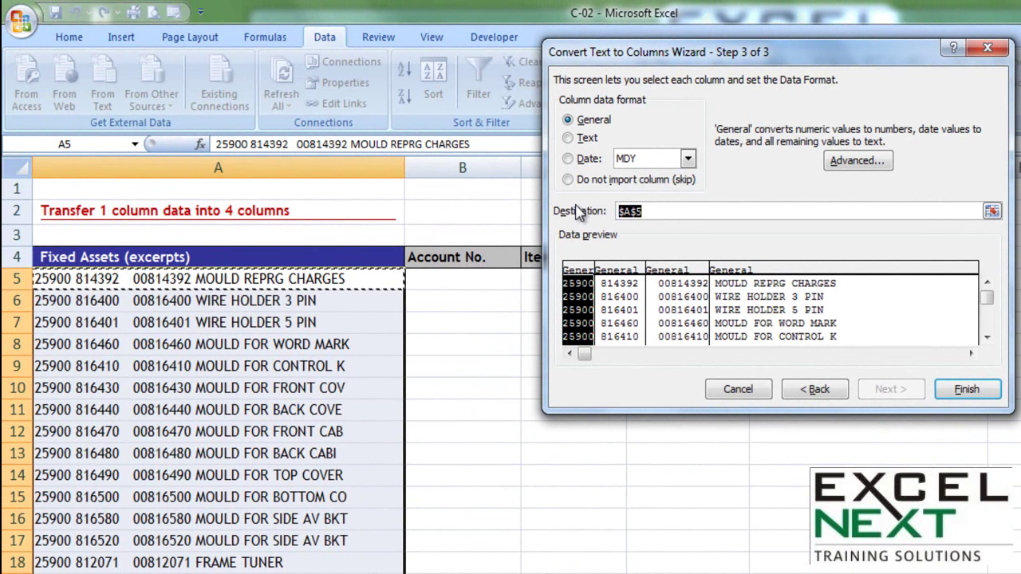
key(BackSpace)
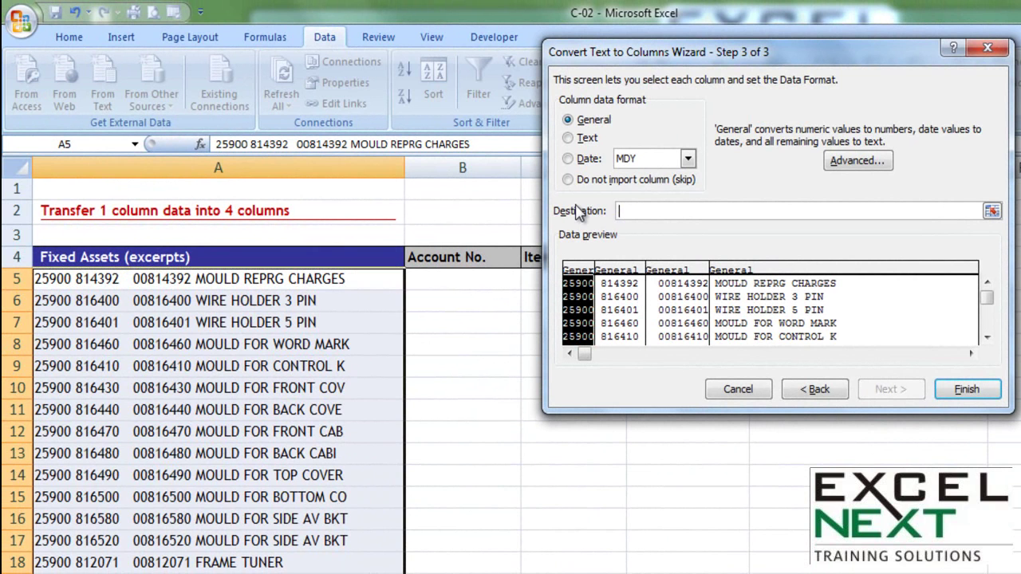
click(465, 279)
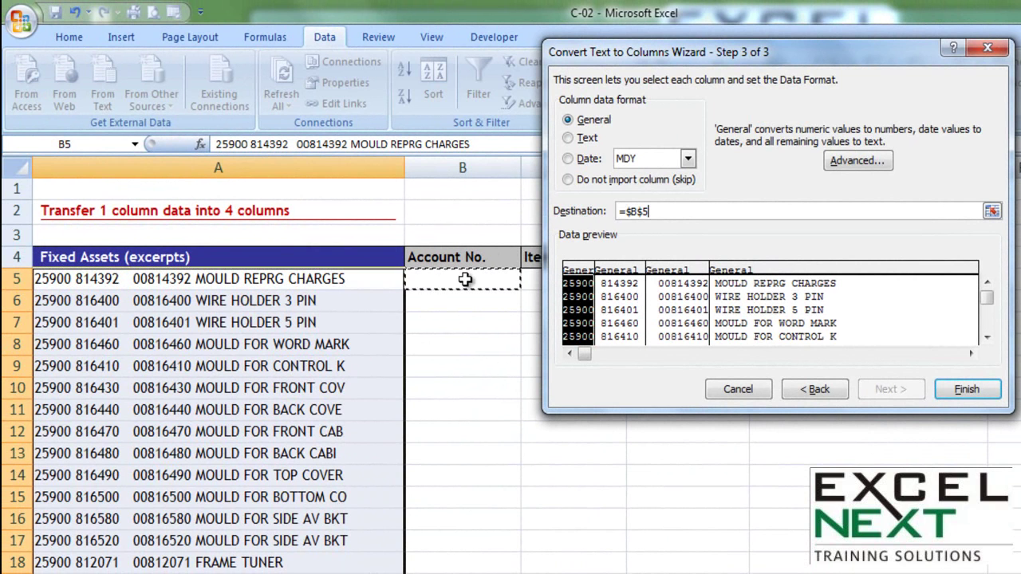
click(960, 391)
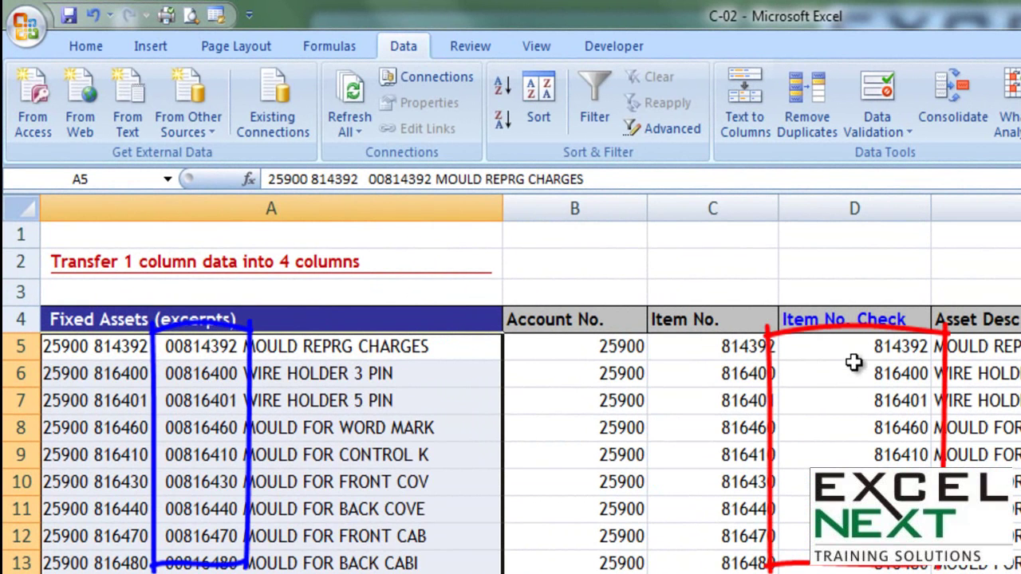
drag(858, 345, 797, 509)
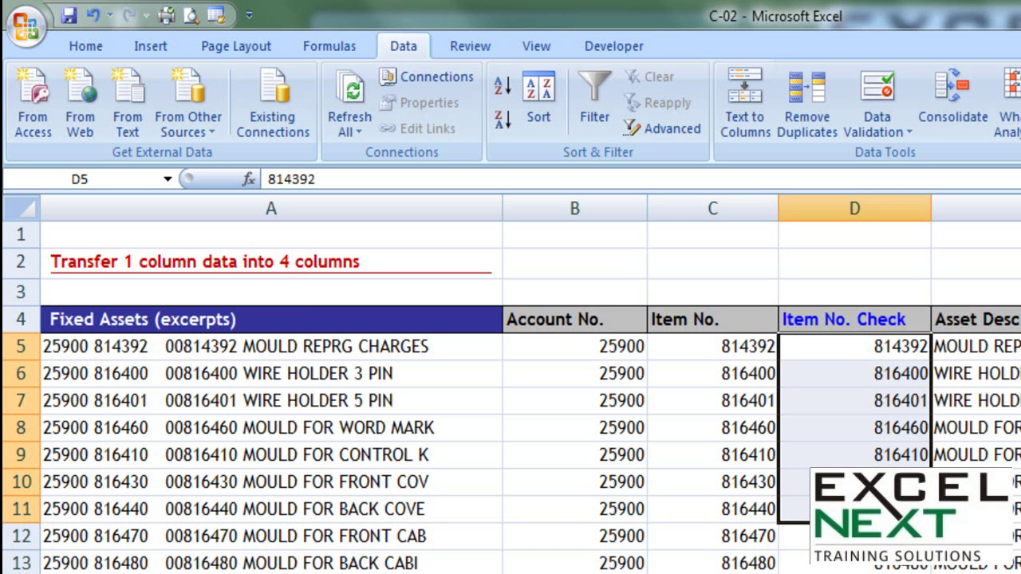
key(ctrl+z)
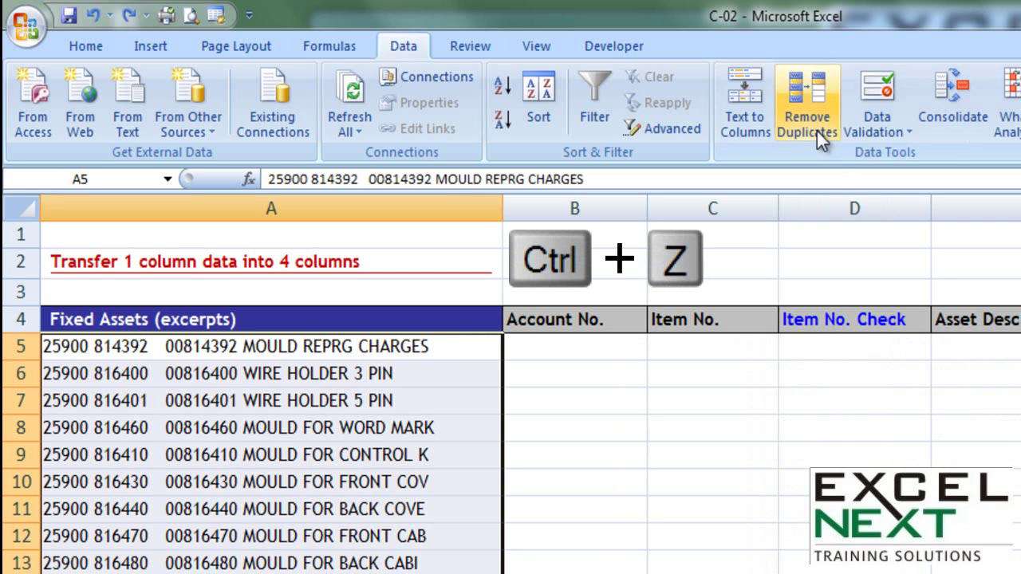
Run Text to Columns on the asset entries again by fixed width, setting the third column's data format to Text.
click(758, 117)
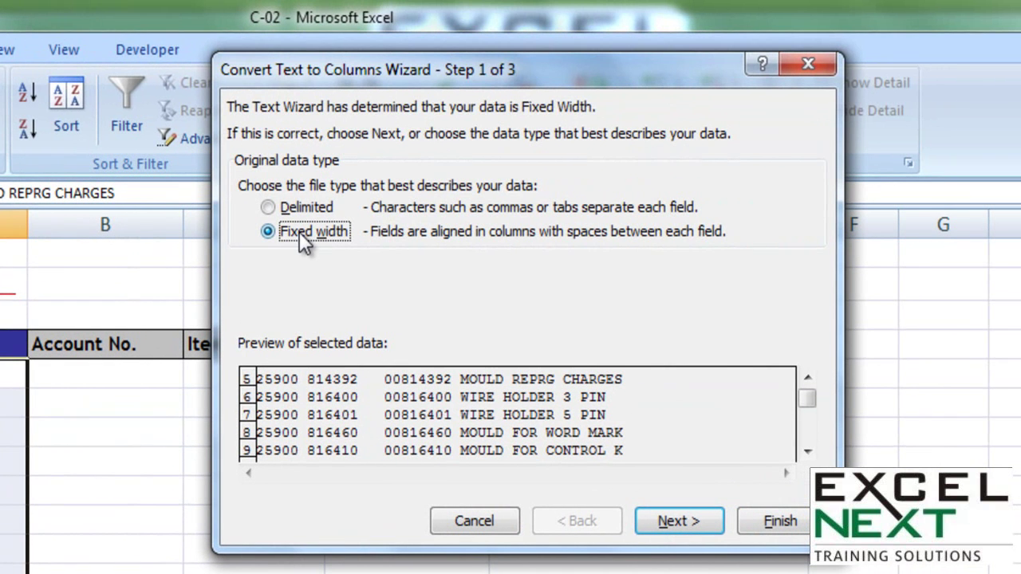
click(666, 528)
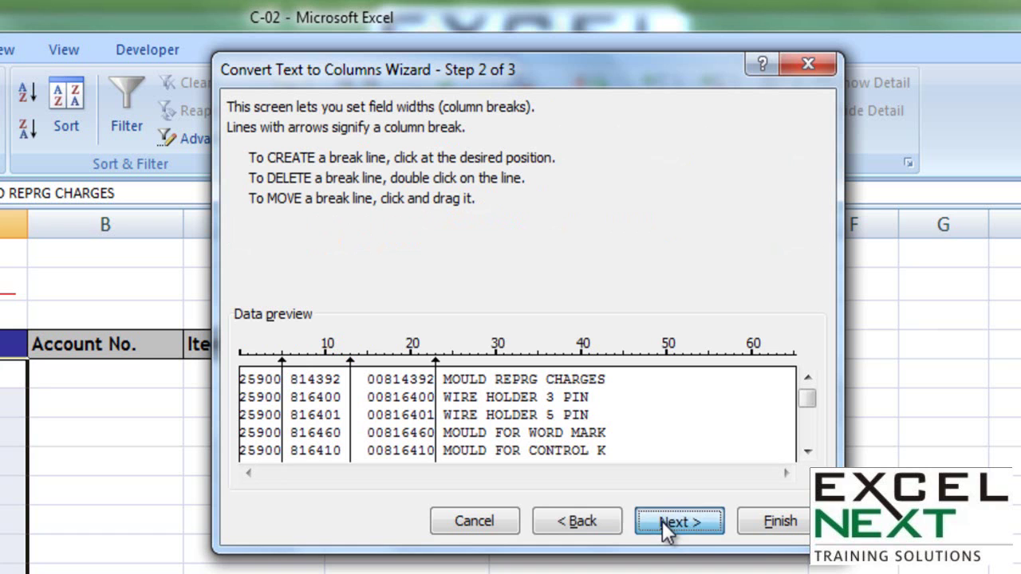
click(666, 528)
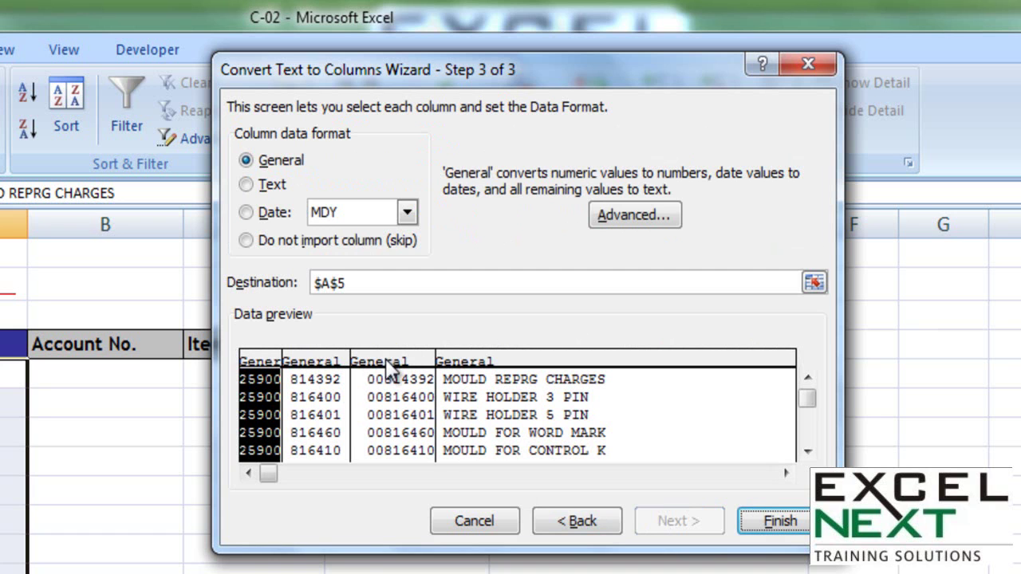
click(389, 369)
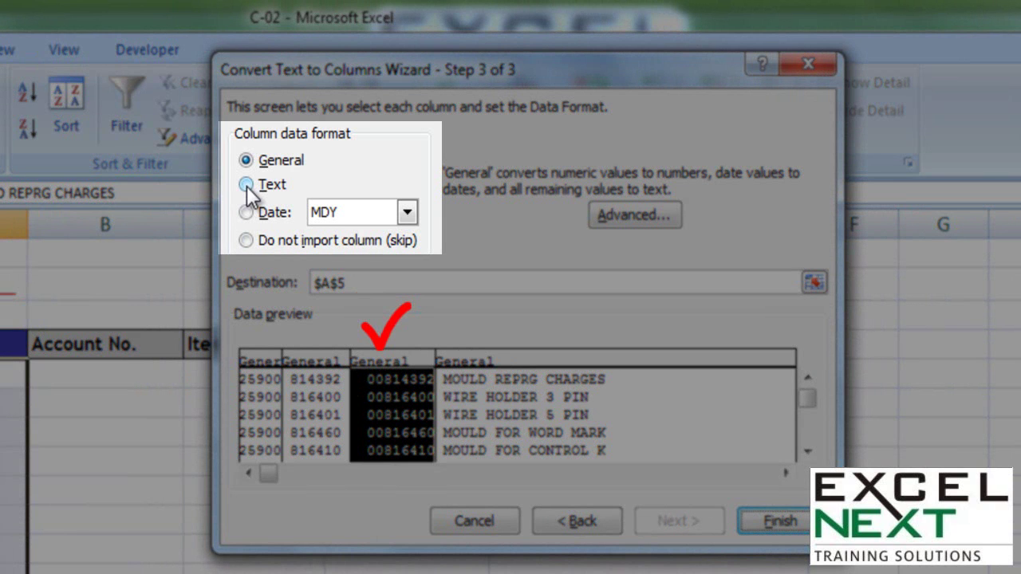
click(247, 185)
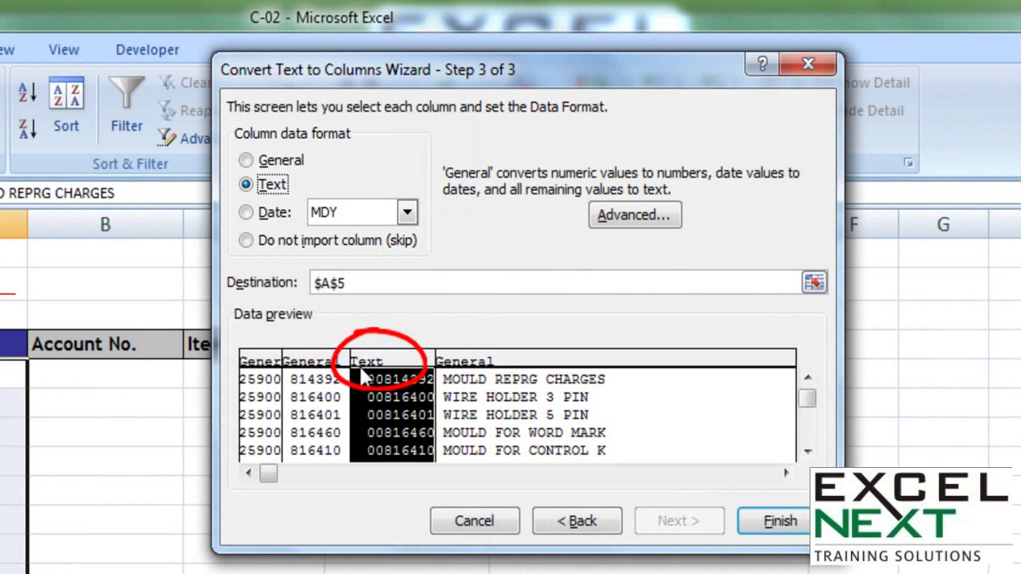
Set the split's destination to B5, complete it, and check the entries under Item No. Check.
click(387, 281)
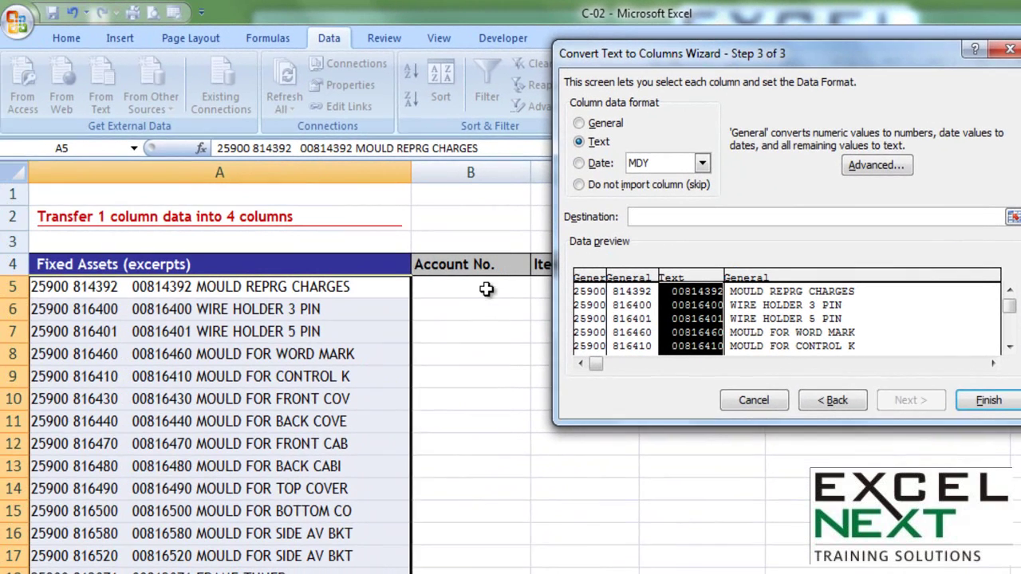
click(120, 378)
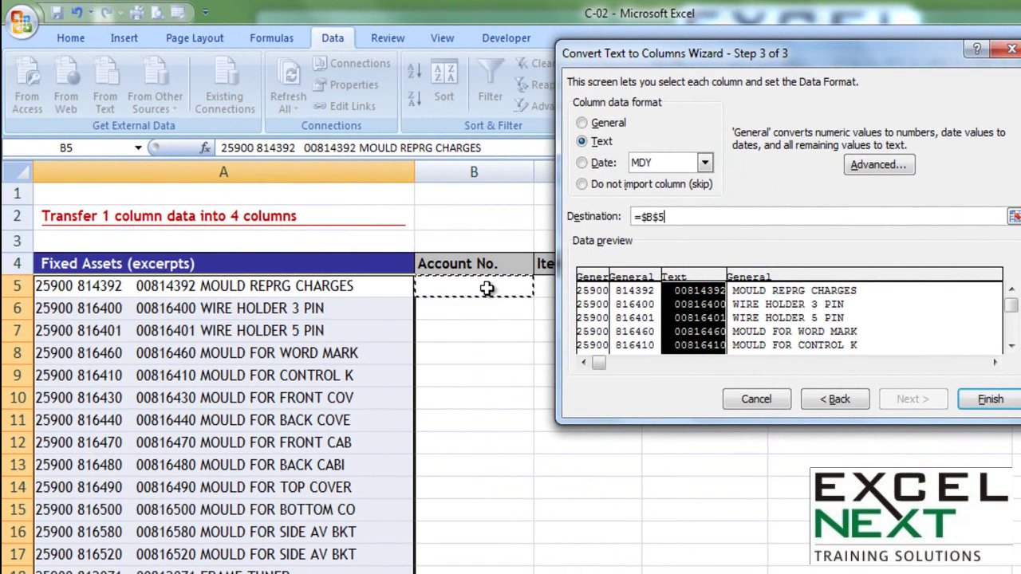
click(993, 402)
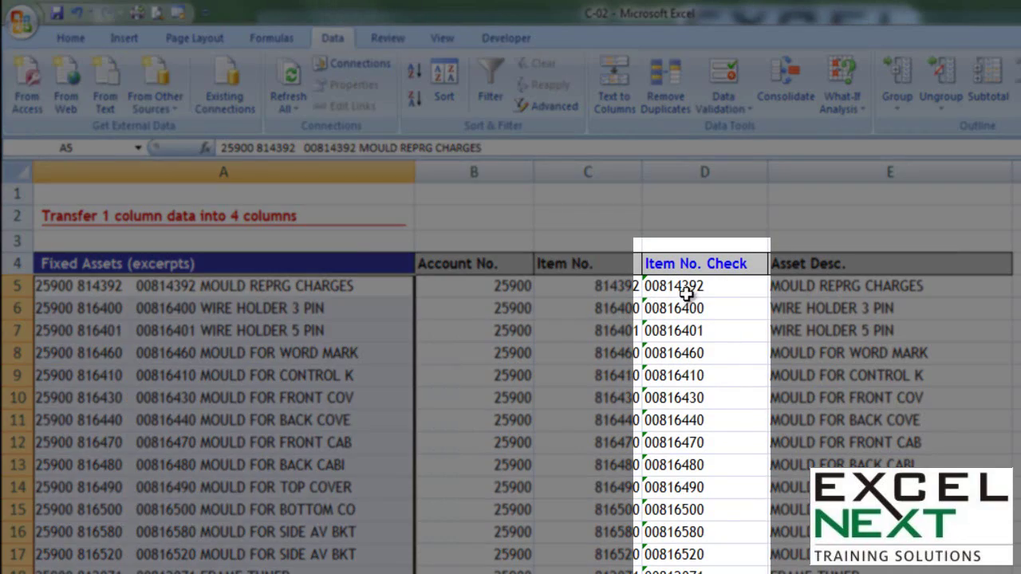
drag(680, 290, 686, 469)
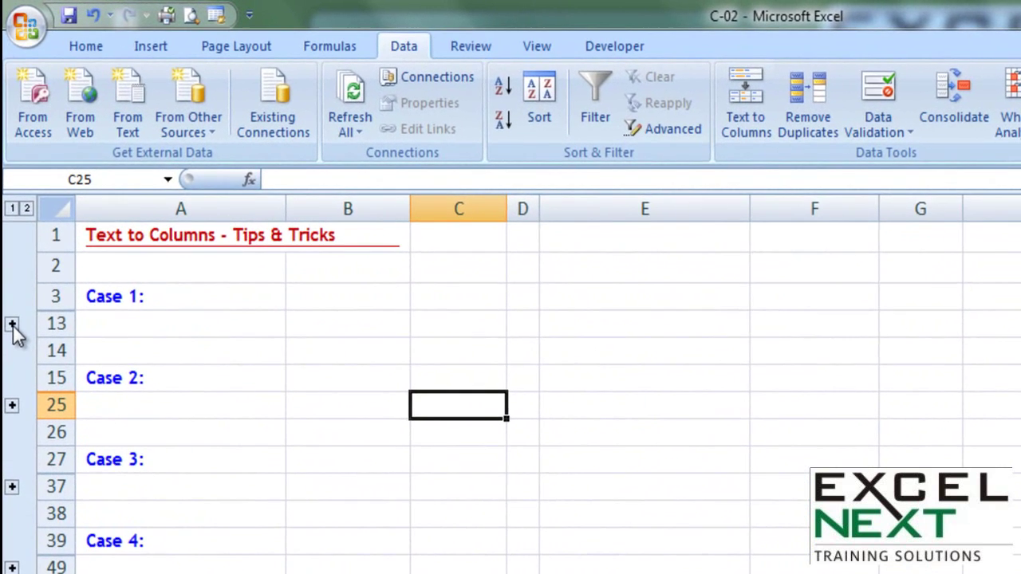
Expand Case 1 on the Tips & Tricks sheet and examine the numbers with a trailing minus sign in column A.
click(9, 266)
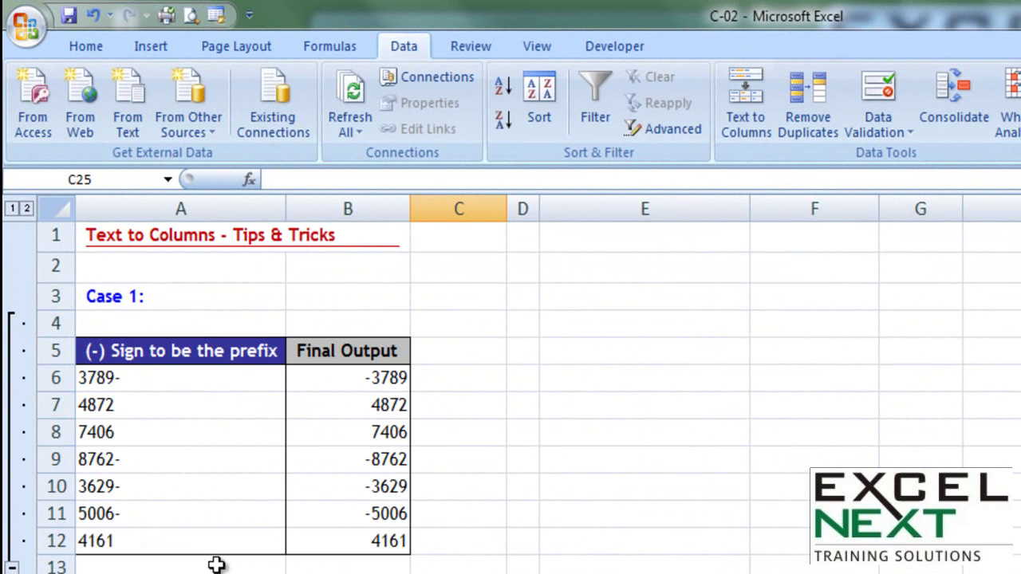
click(151, 380)
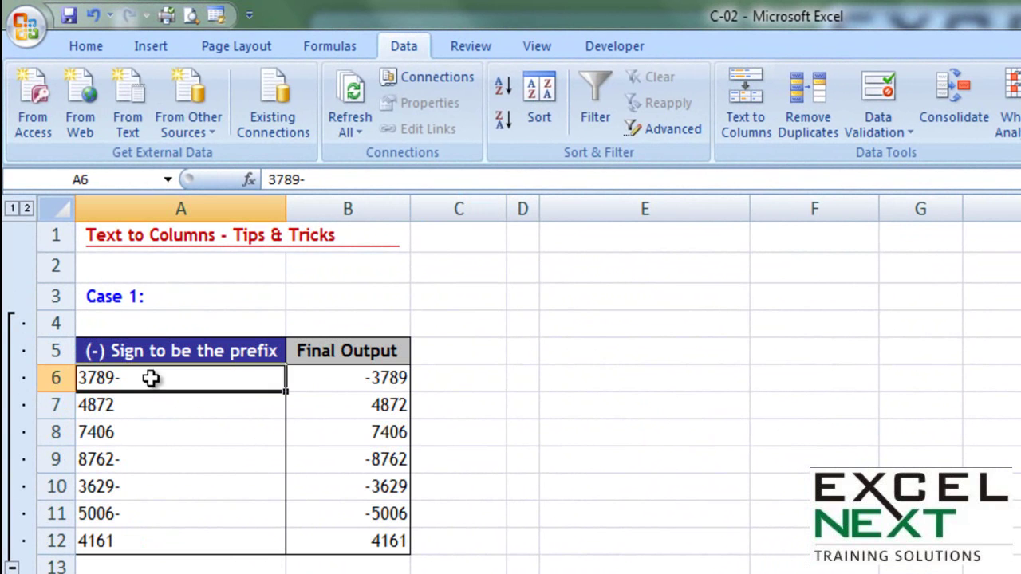
click(127, 458)
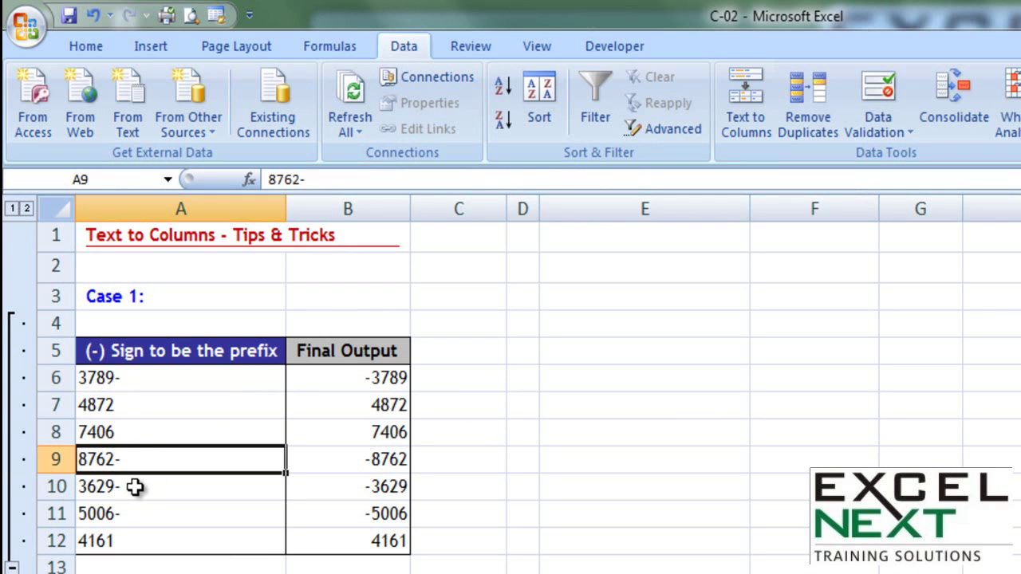
click(136, 486)
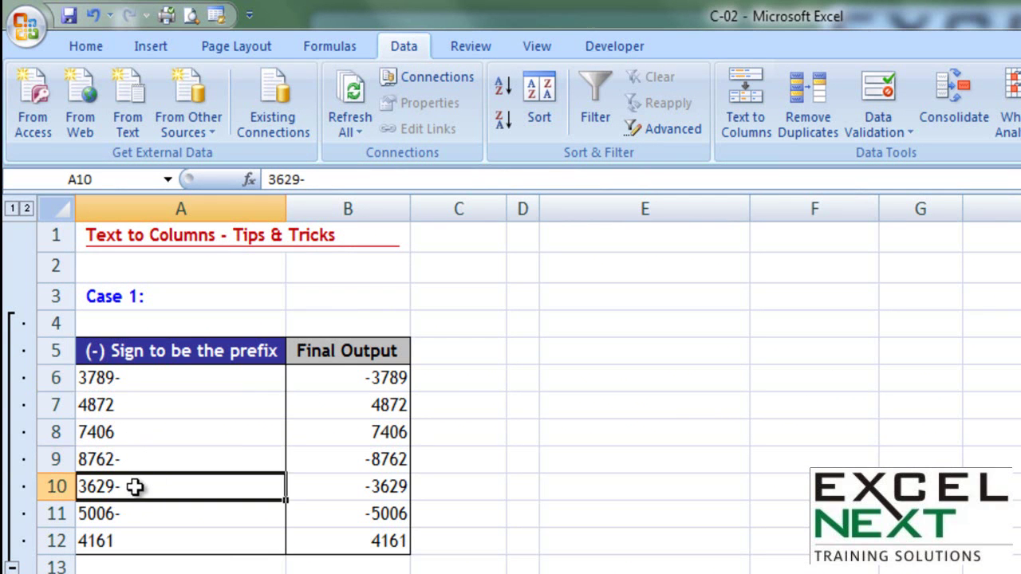
click(108, 377)
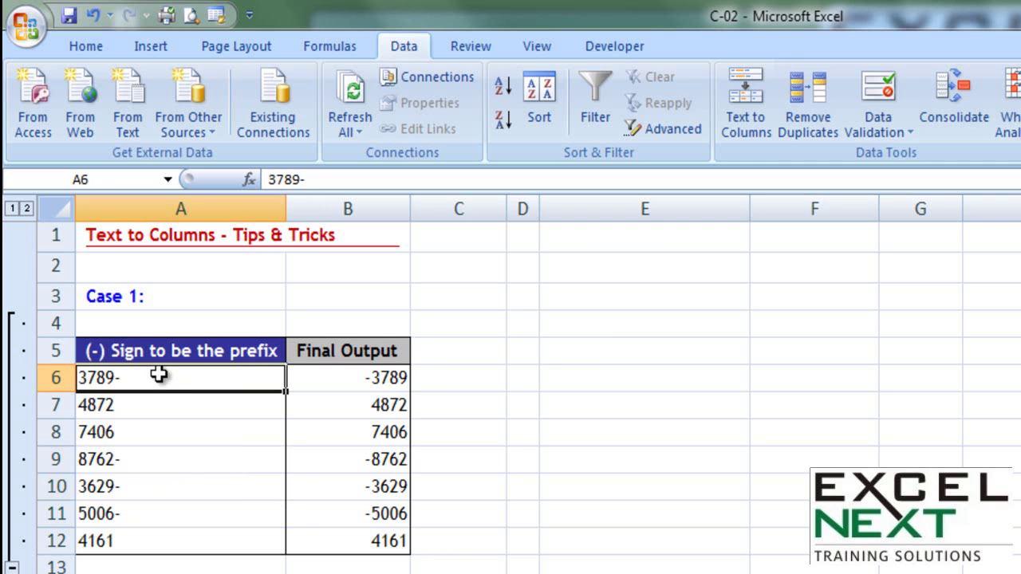
Convert the trailing-minus numbers in A6:A12 with Text to Columns as delimited data, with the Space delimiter turned off.
drag(159, 374, 162, 537)
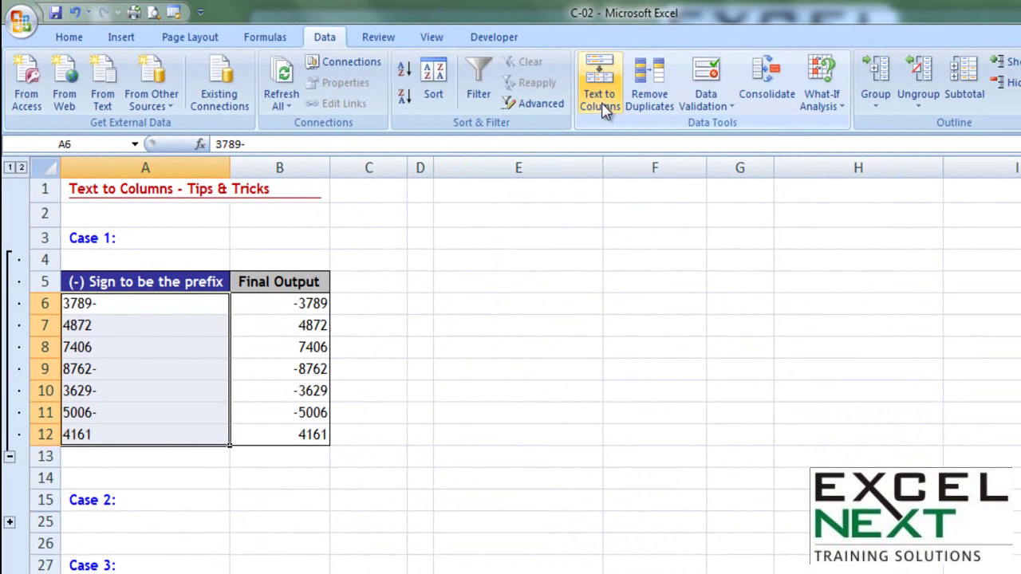
click(696, 112)
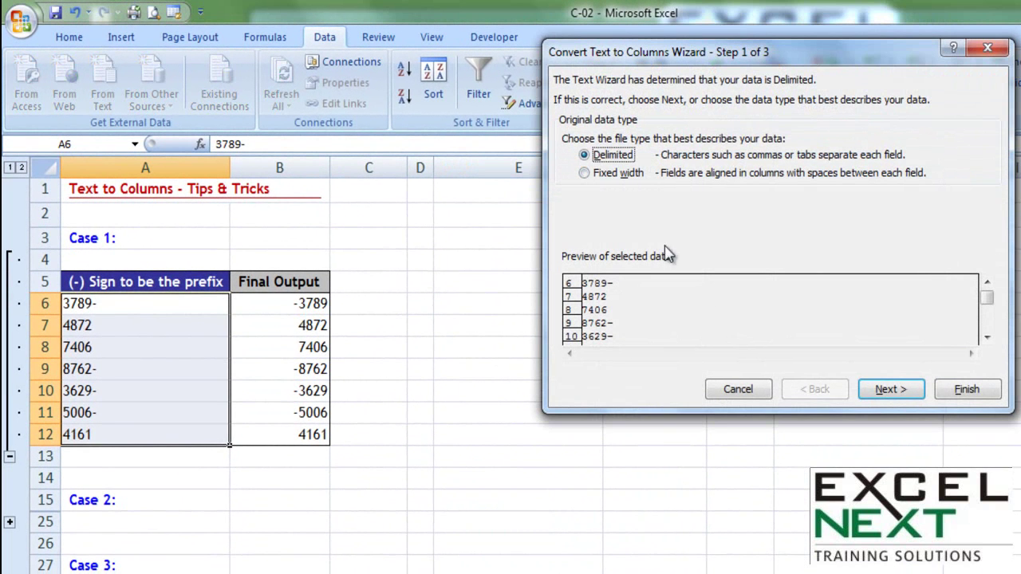
click(890, 390)
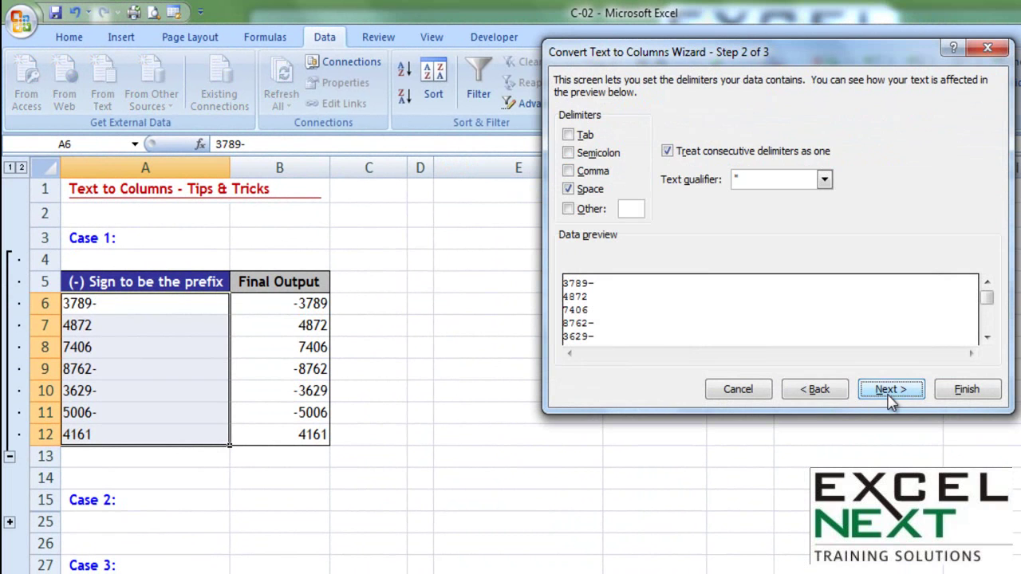
click(568, 190)
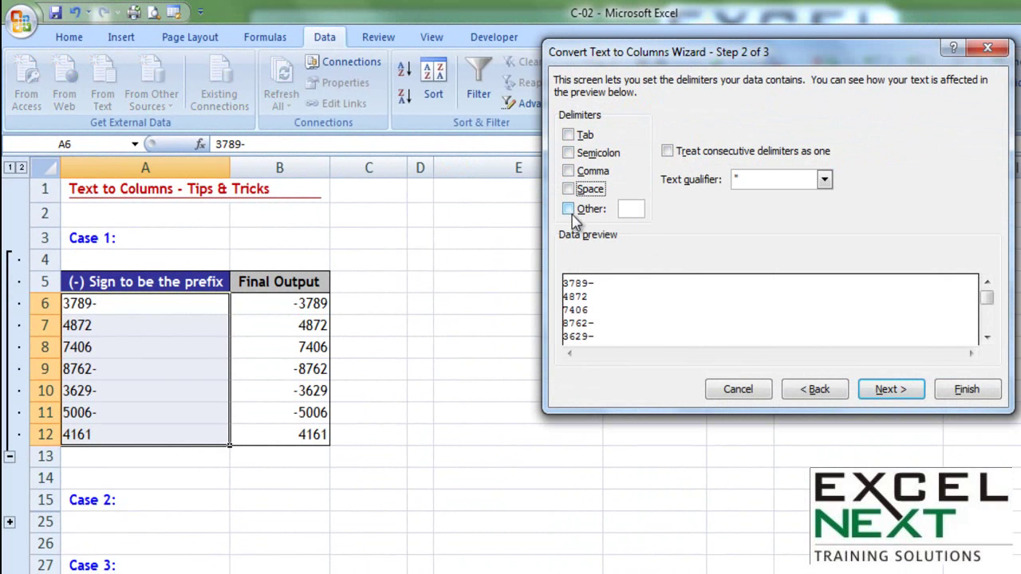
click(959, 389)
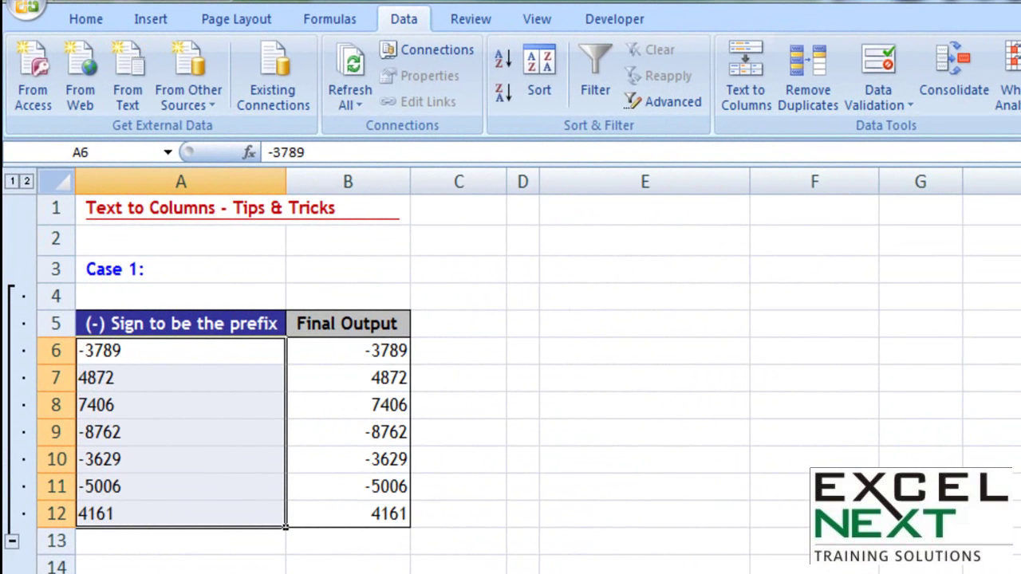
Collapse Case 1, expand Case 2 and examine each entry under Convert into actual nos. in A18:A24.
click(12, 541)
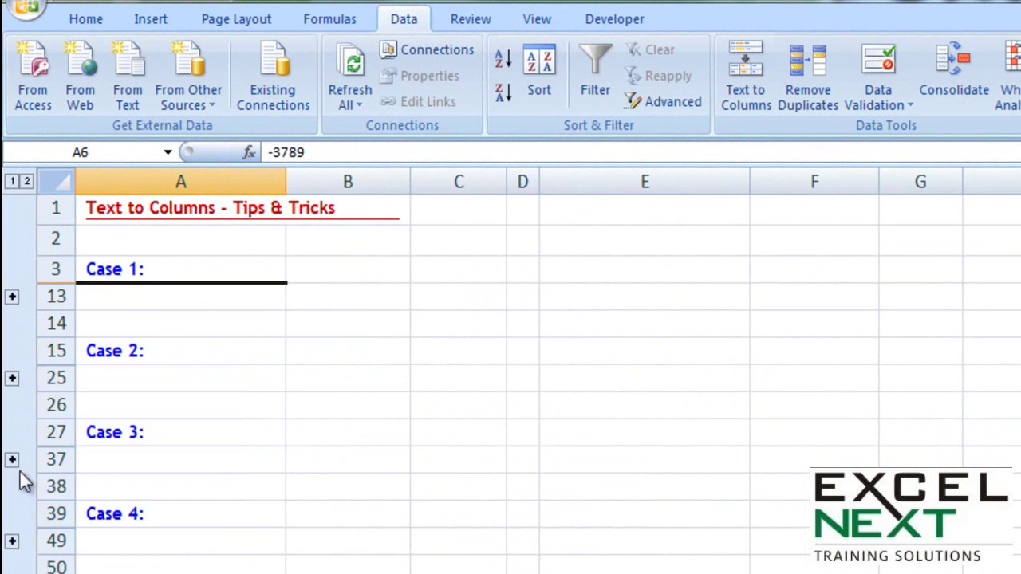
click(13, 380)
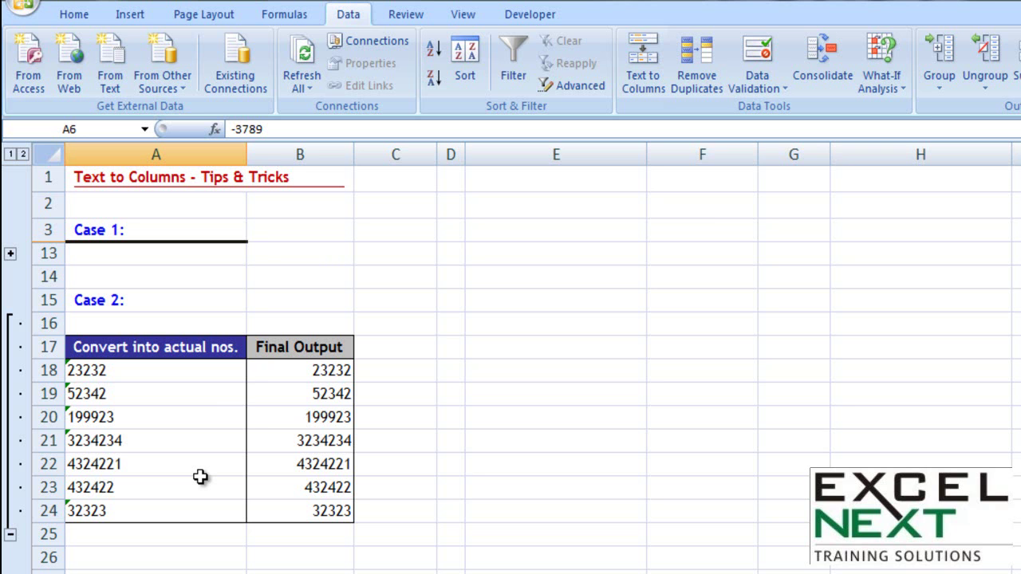
click(114, 378)
click(109, 397)
click(104, 417)
click(102, 443)
click(101, 465)
click(99, 488)
click(96, 512)
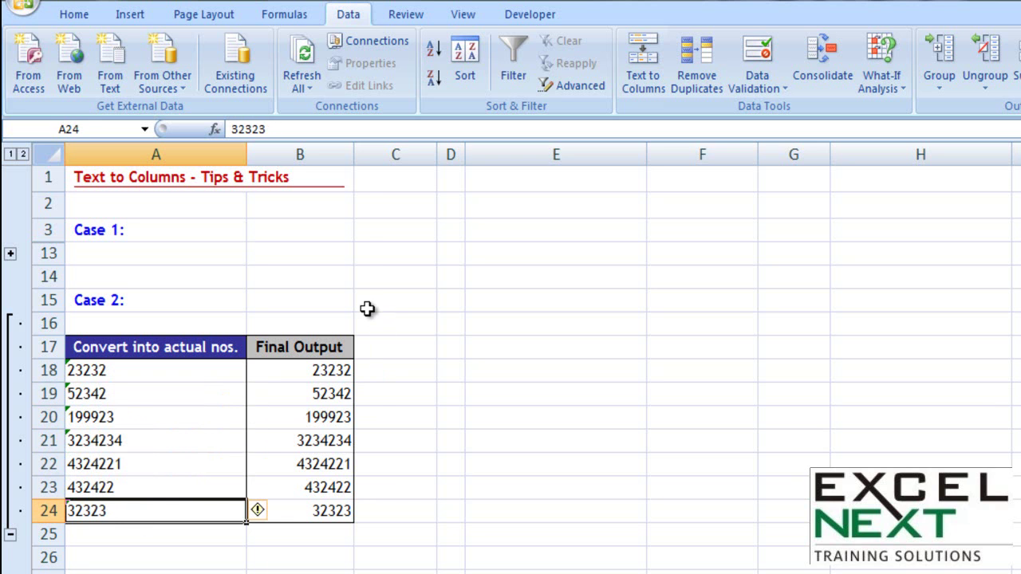
Enter =SUM(A18:A19) in B15 beside the Case 2 heading to test whether the entries add up as numbers.
click(327, 301)
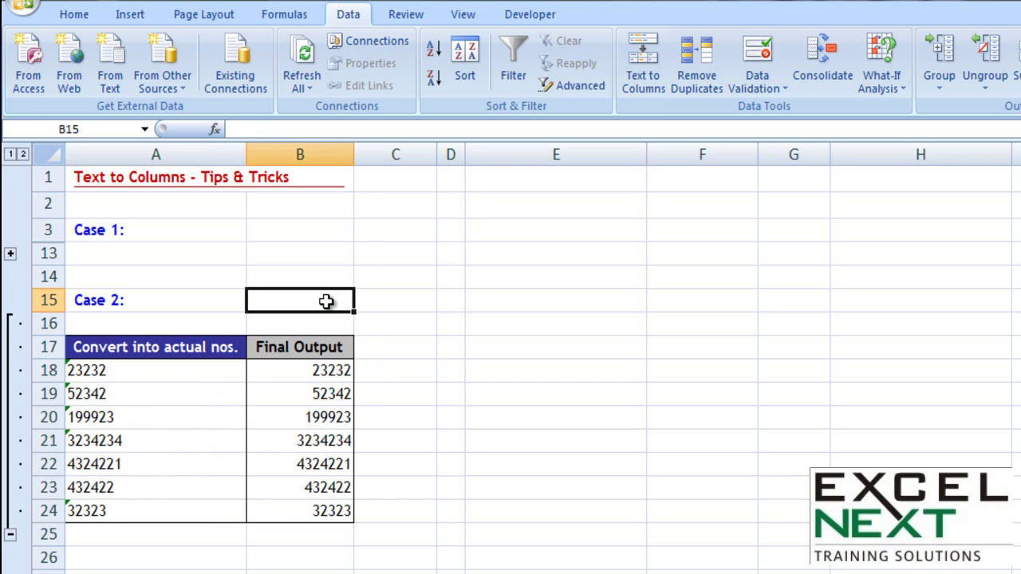
text(=sum)
key(Tab)
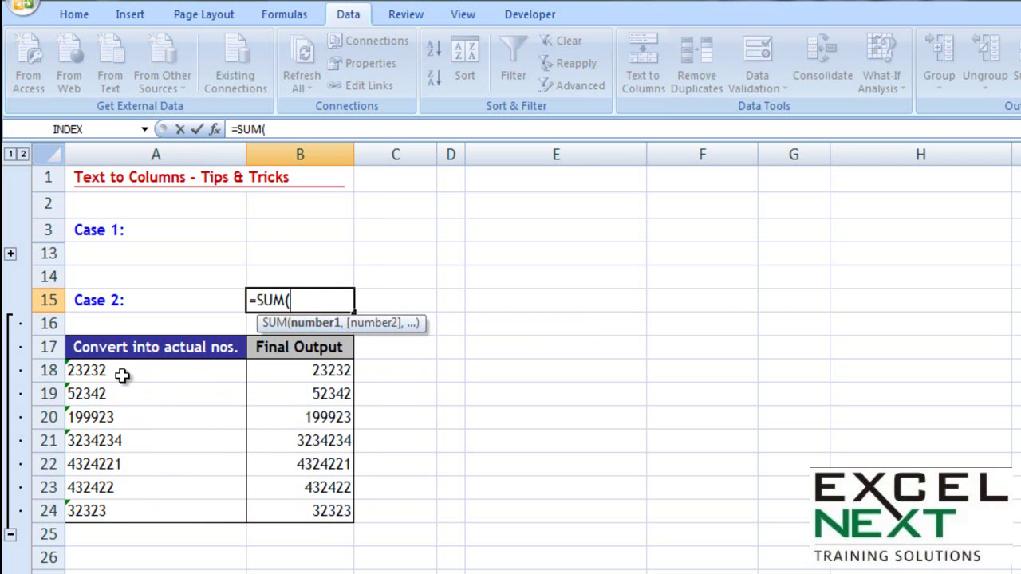
drag(119, 373, 118, 391)
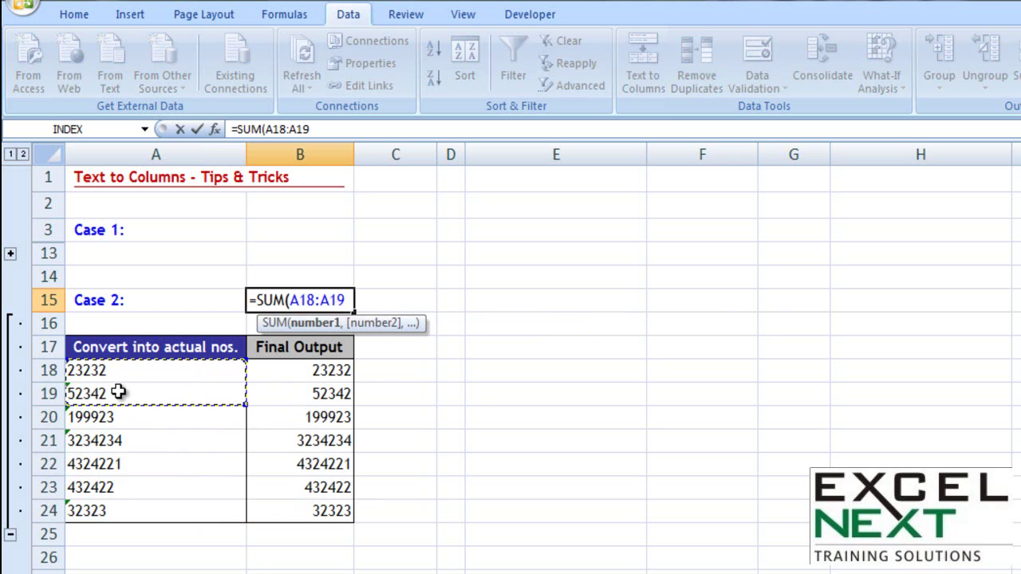
text())
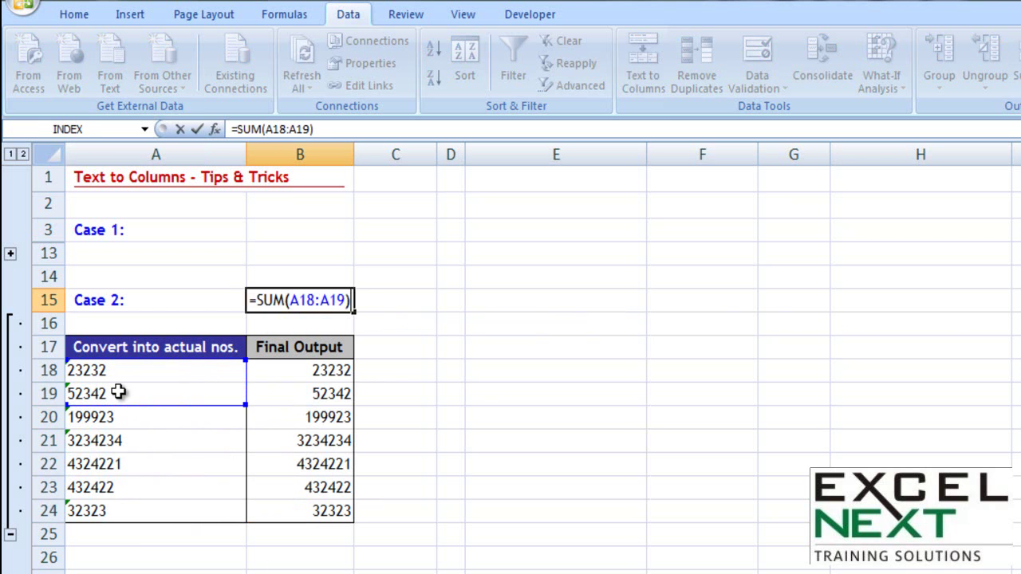
key(Return)
click(261, 304)
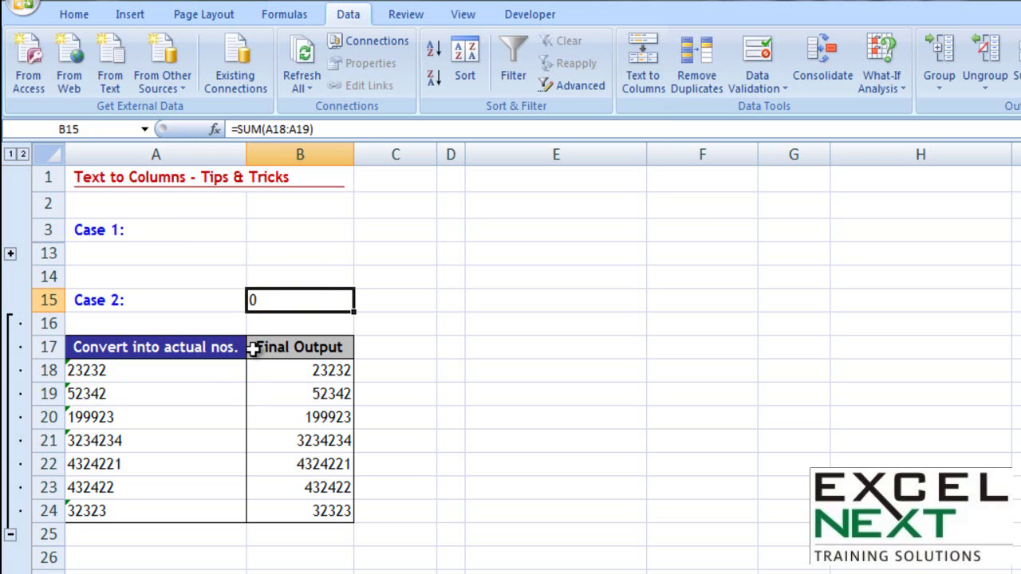
Convert the text entries in A18:A24 into actual numbers with Text to Columns, as delimited data with no delimiters selected.
drag(211, 372, 204, 513)
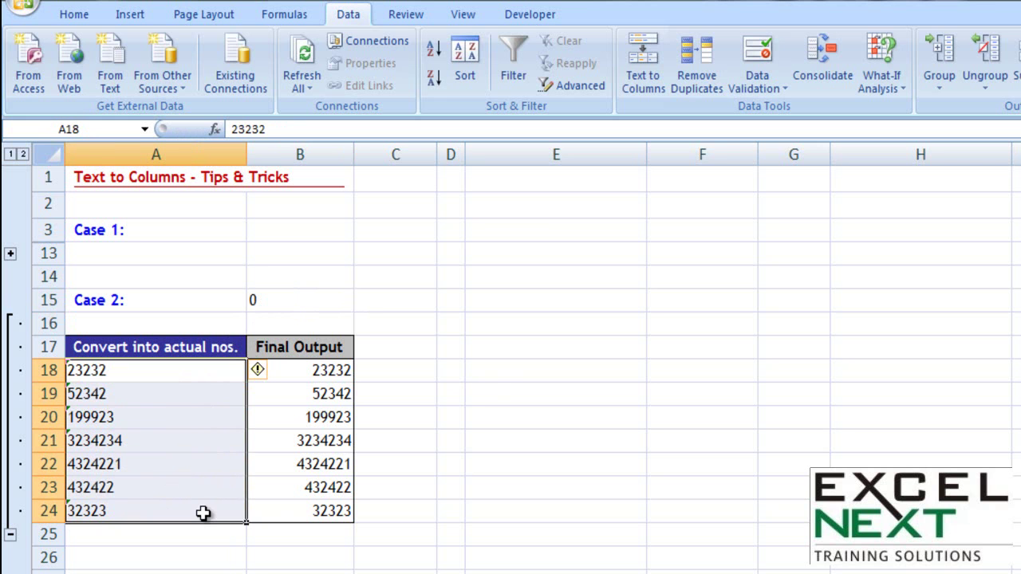
click(630, 76)
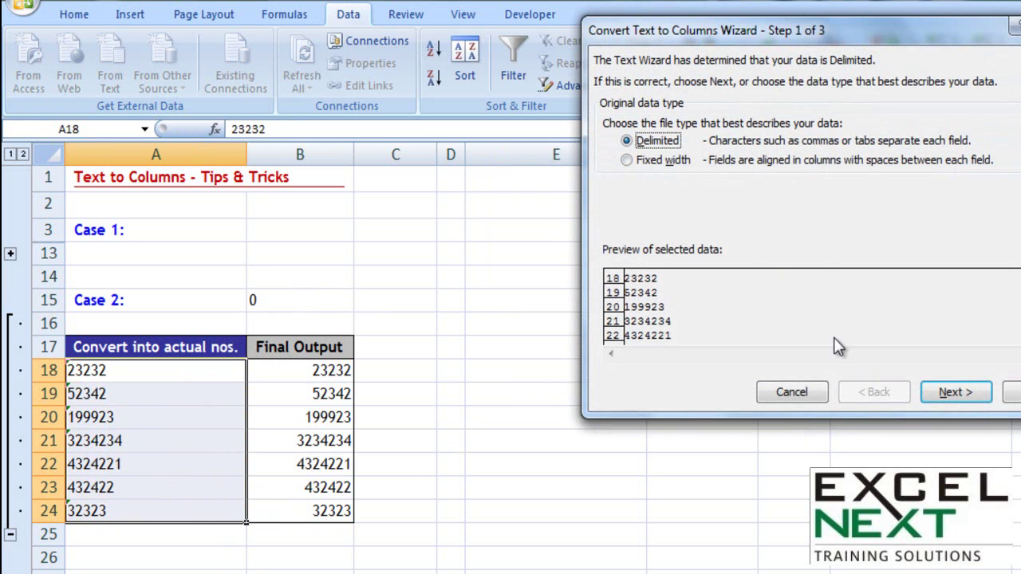
click(947, 394)
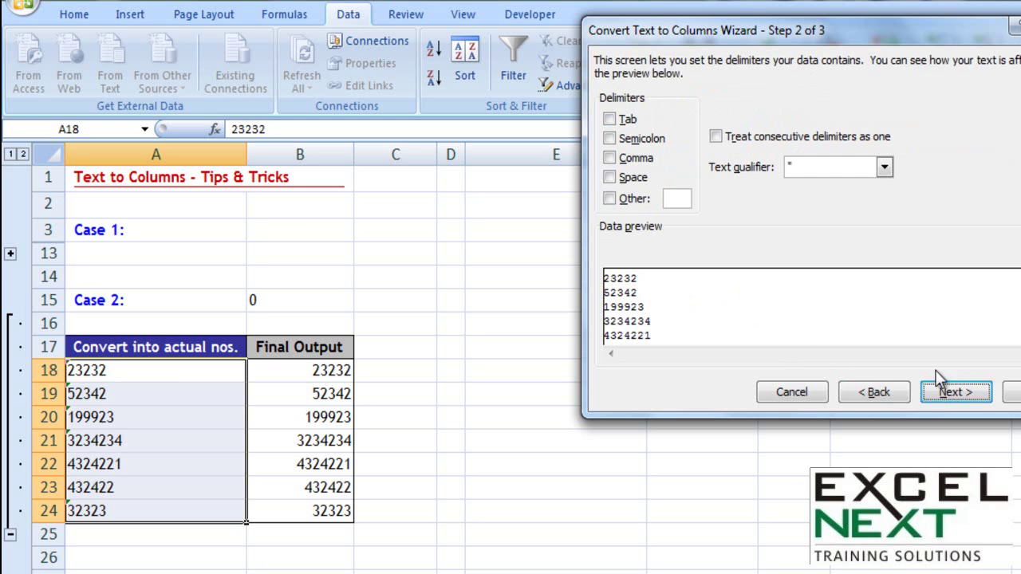
click(1013, 391)
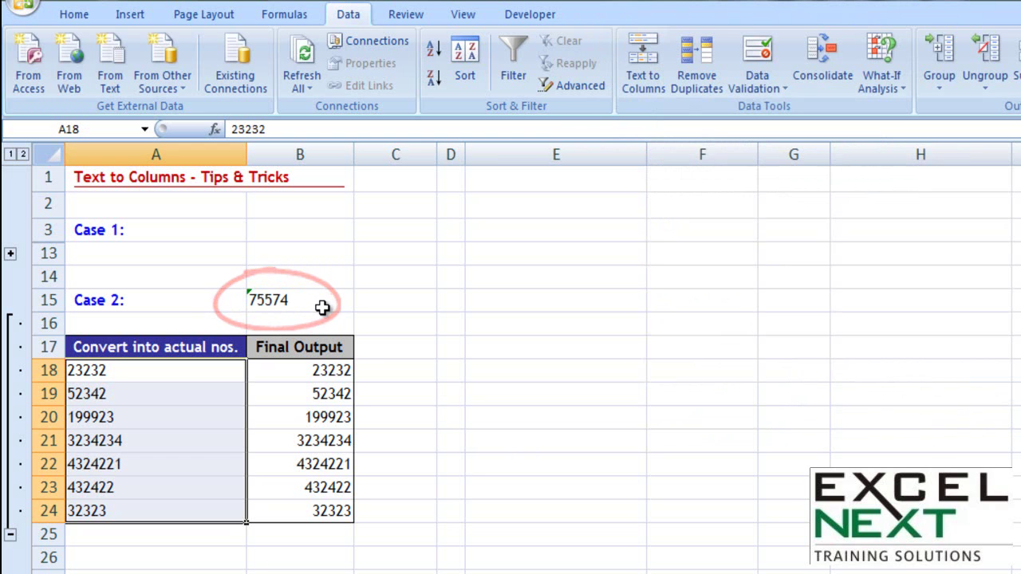
Collapse Case 2, expand Case 3 and convert the text entries in A30:A36 into dates with Text to Columns, as delimited data without delimiters.
click(10, 534)
click(11, 394)
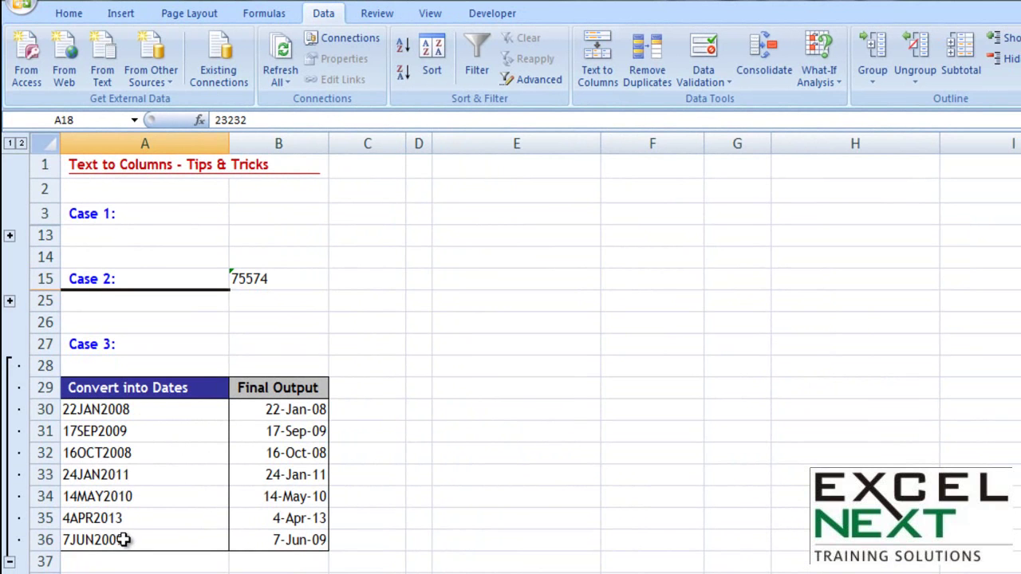
drag(124, 540, 130, 410)
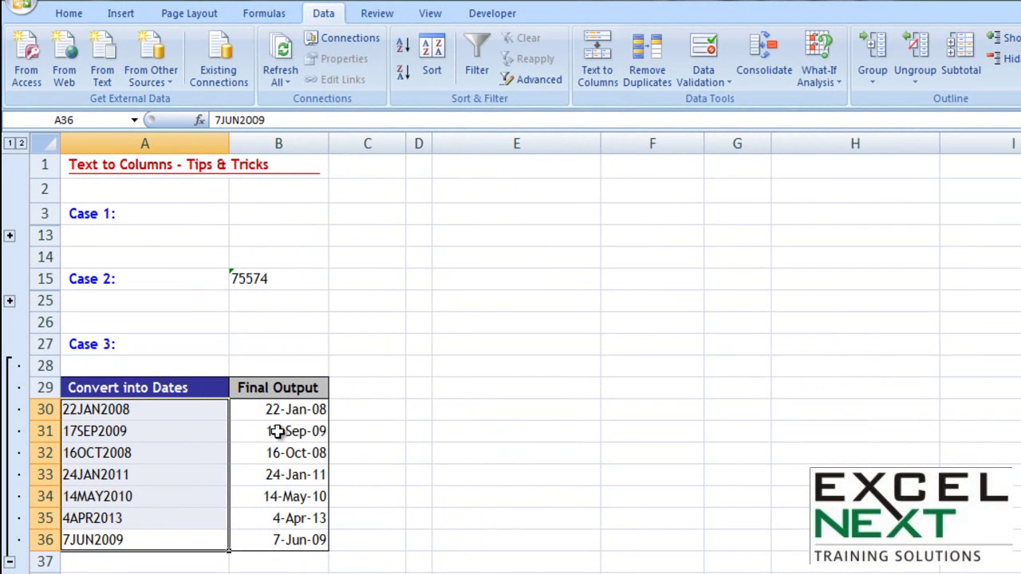
click(604, 70)
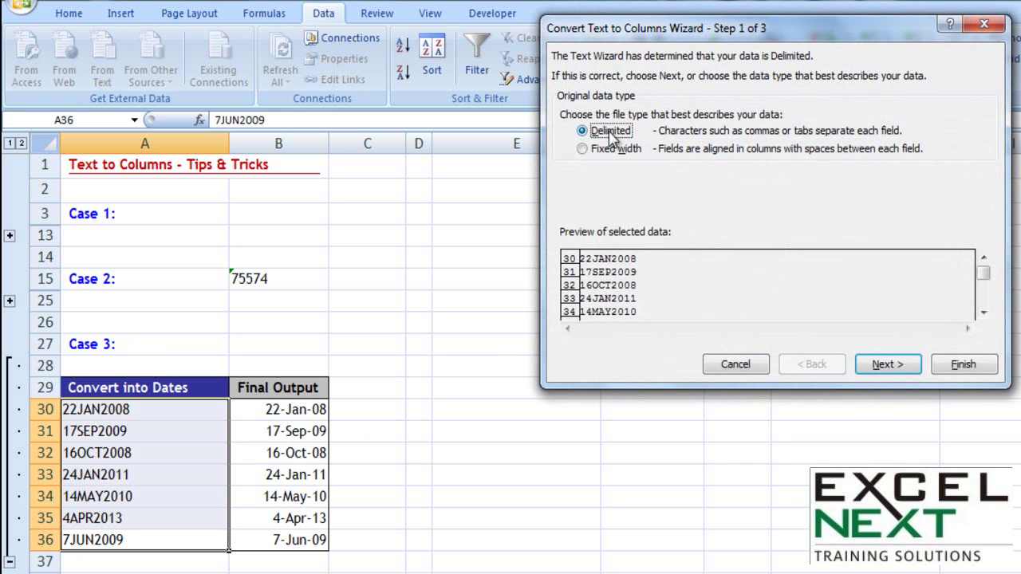
click(890, 369)
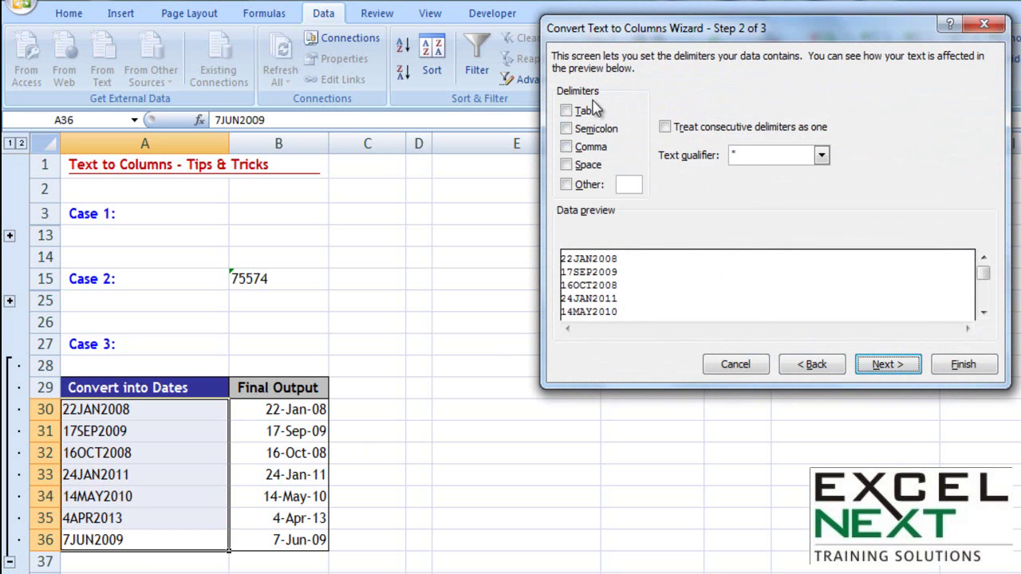
click(963, 364)
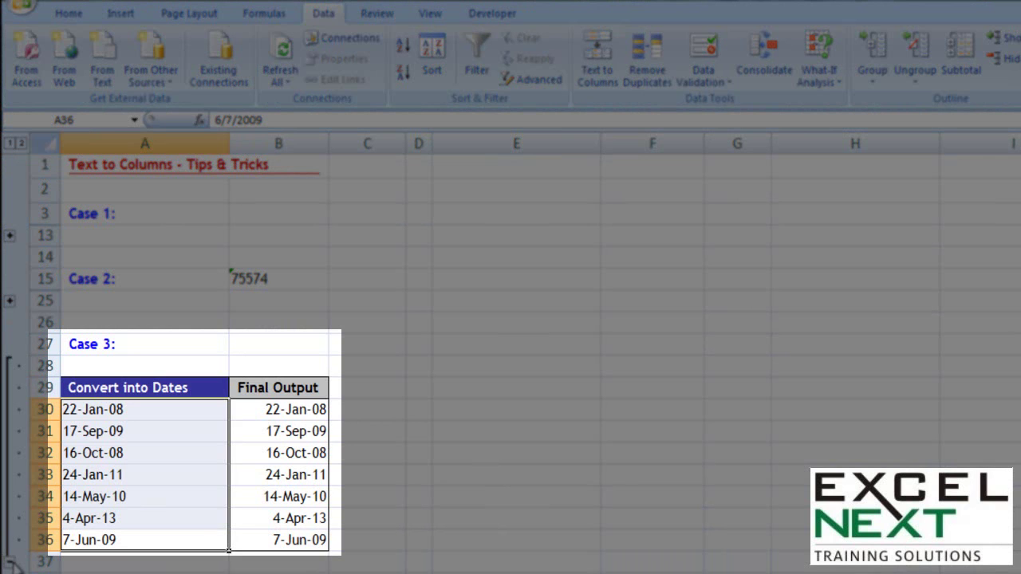
Collapse Case 3, expand Case 4 and examine the dot-separated entries under Convert into Dates in A42:A48.
click(10, 558)
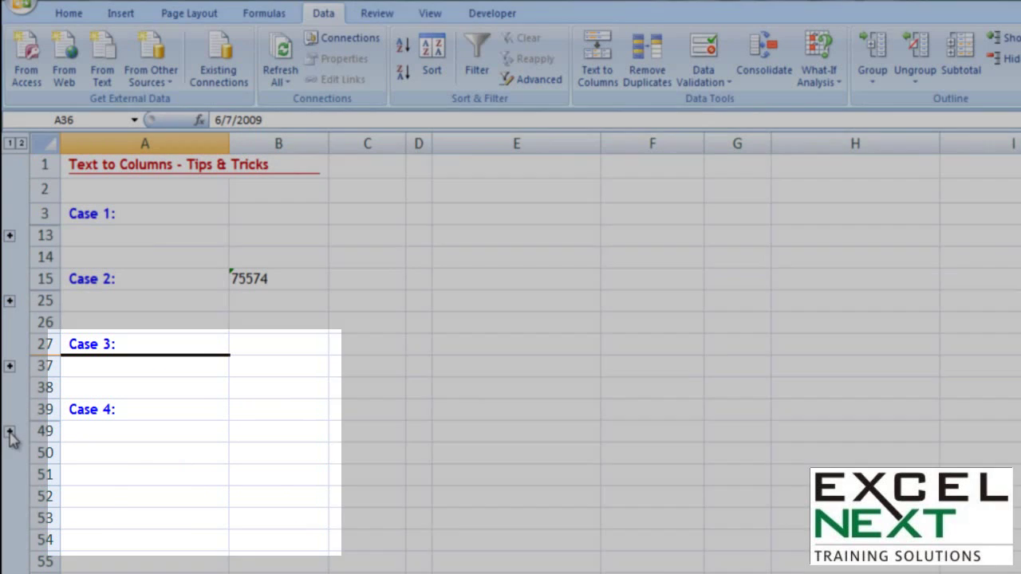
click(9, 431)
scroll(207, 434, down, 1)
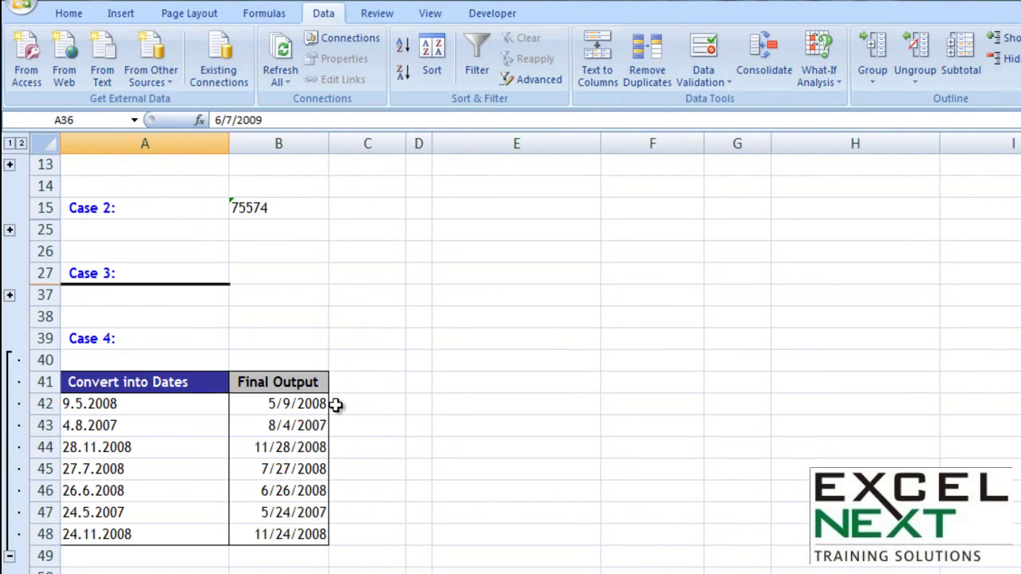
scroll(336, 404, down, 1)
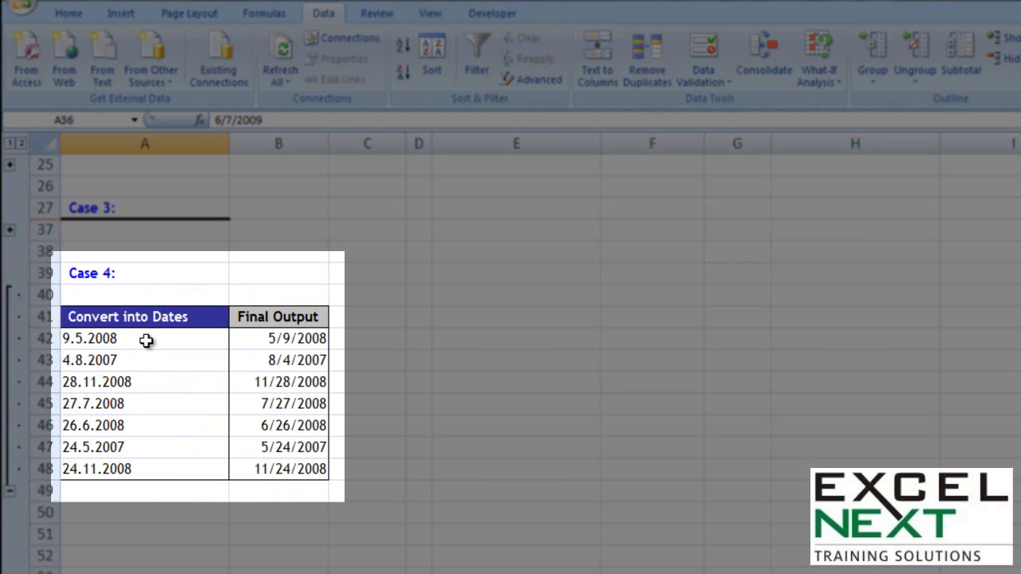
drag(145, 341, 130, 468)
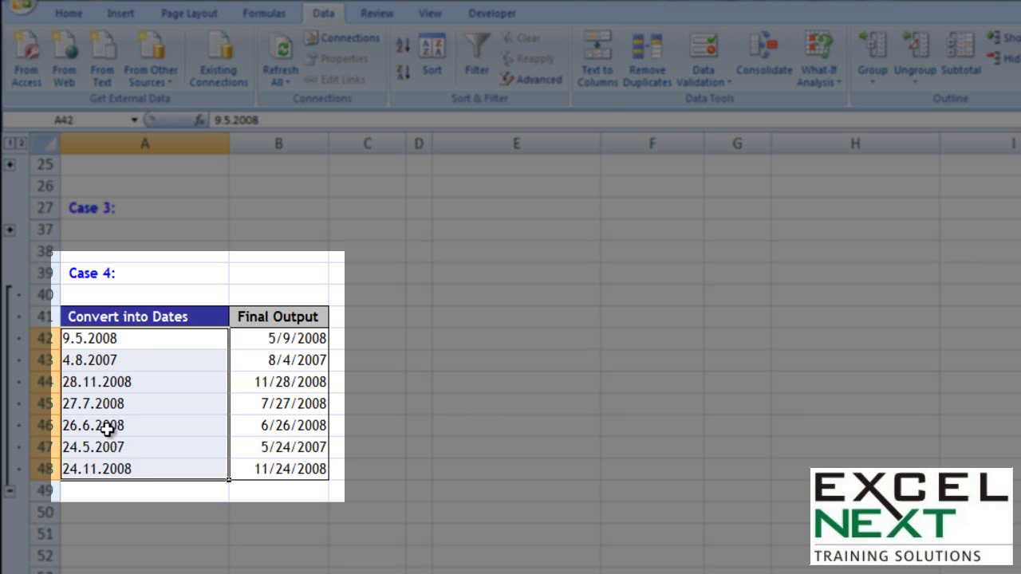
click(89, 383)
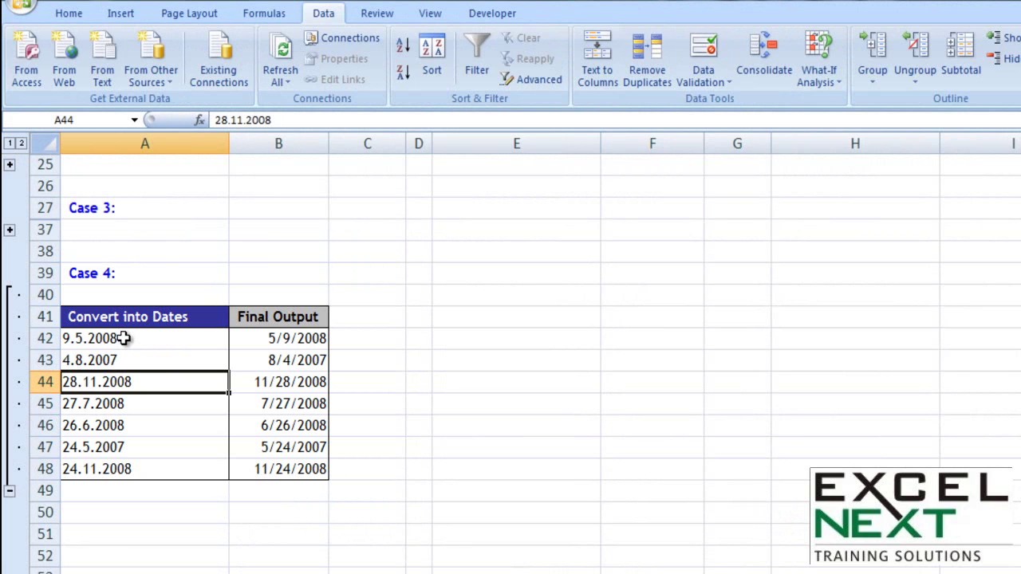
Convert the dot-separated entries in A42:A48 with Text to Columns, as delimited data in DMY date format, and collapse Case 4.
drag(123, 338, 125, 469)
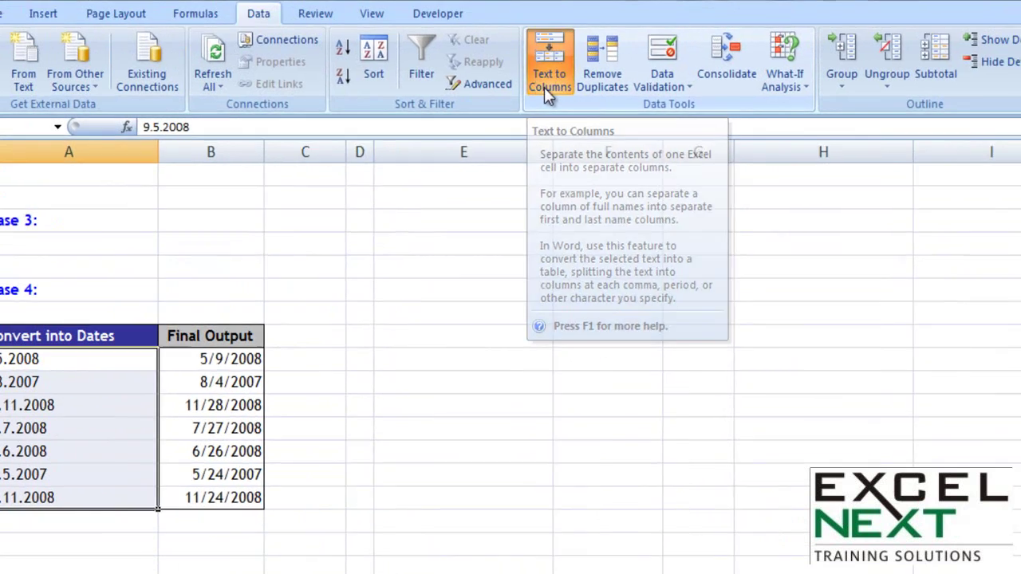
click(596, 76)
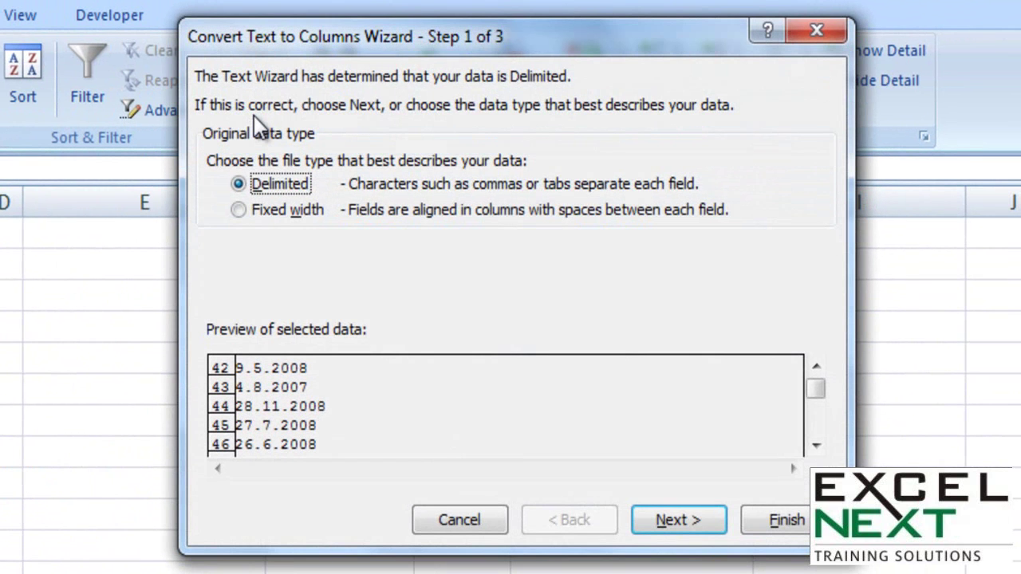
click(654, 516)
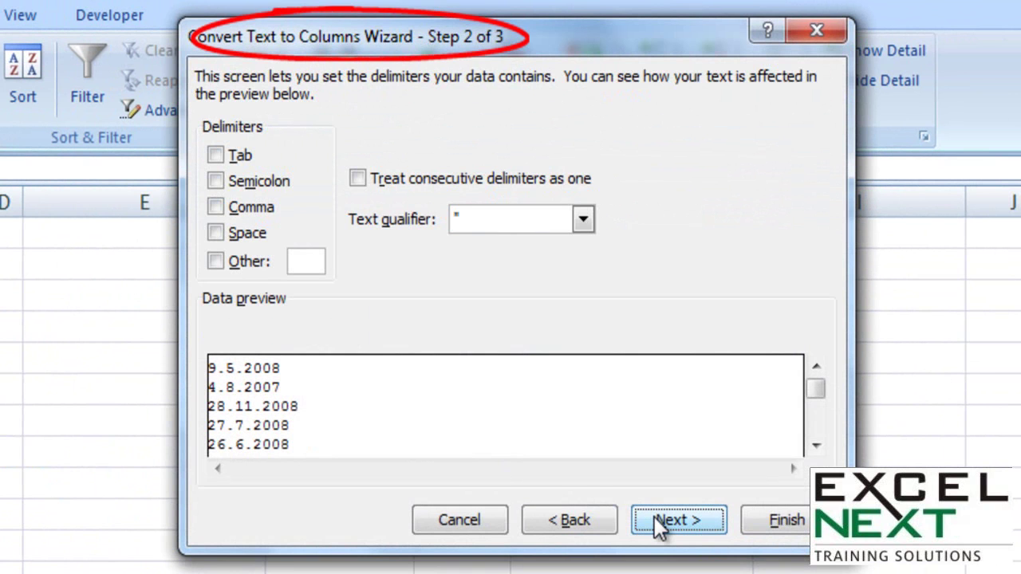
click(654, 517)
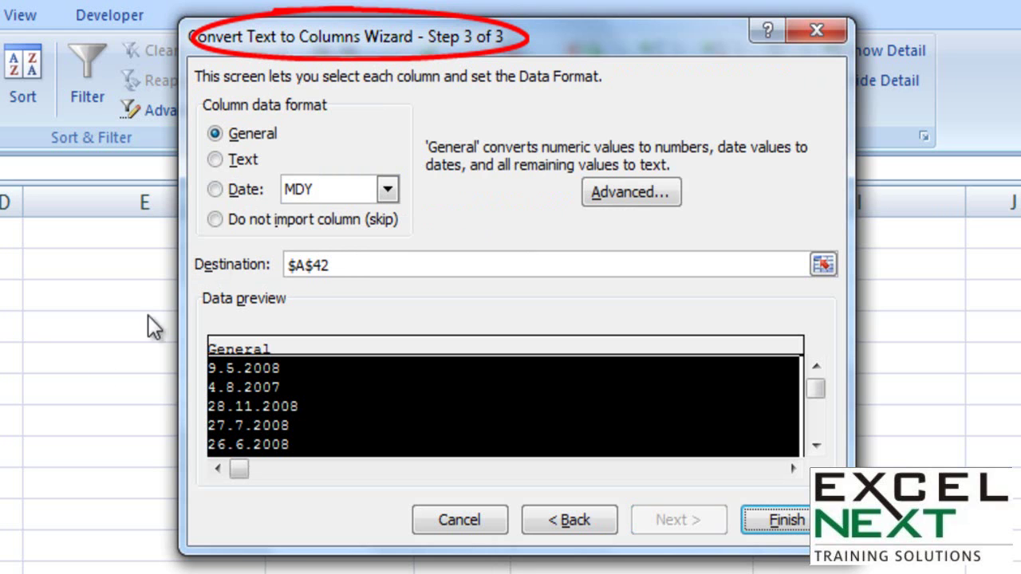
click(241, 193)
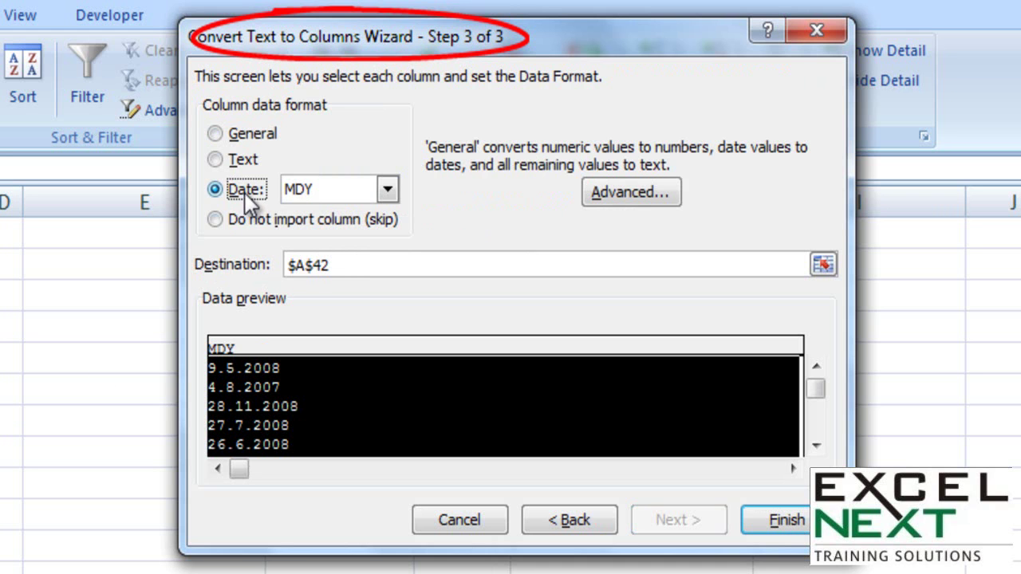
click(313, 191)
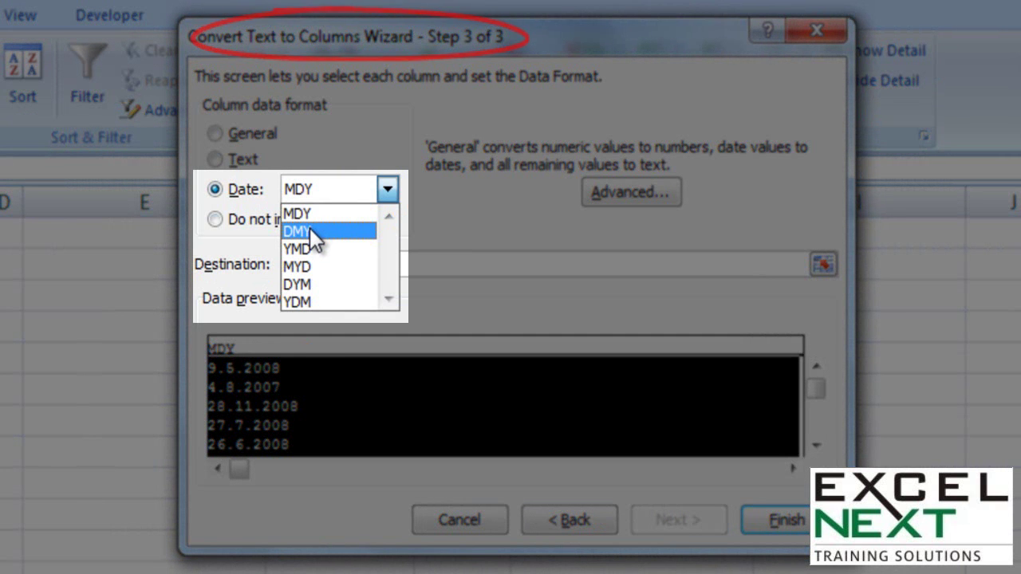
click(309, 229)
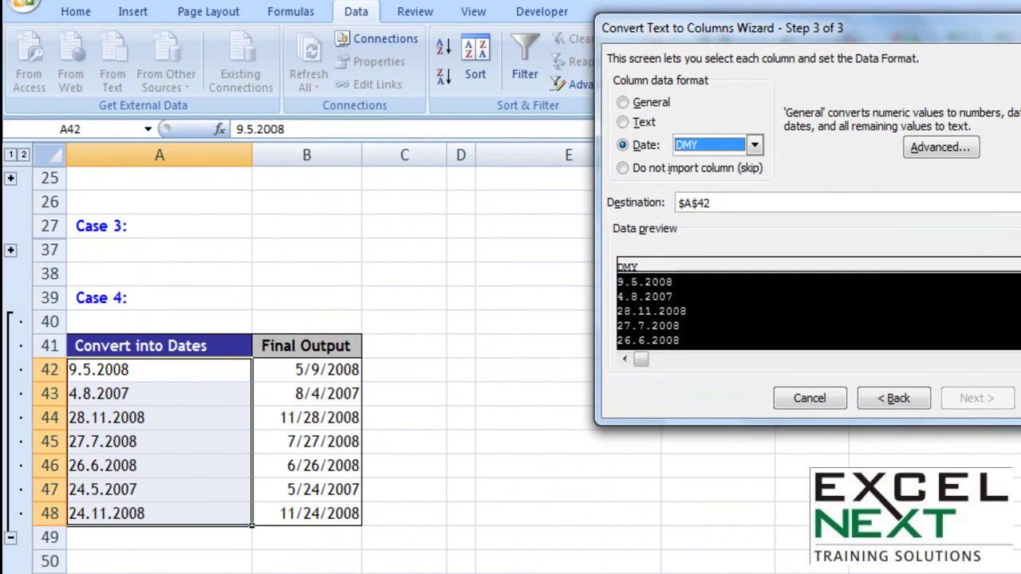
click(786, 526)
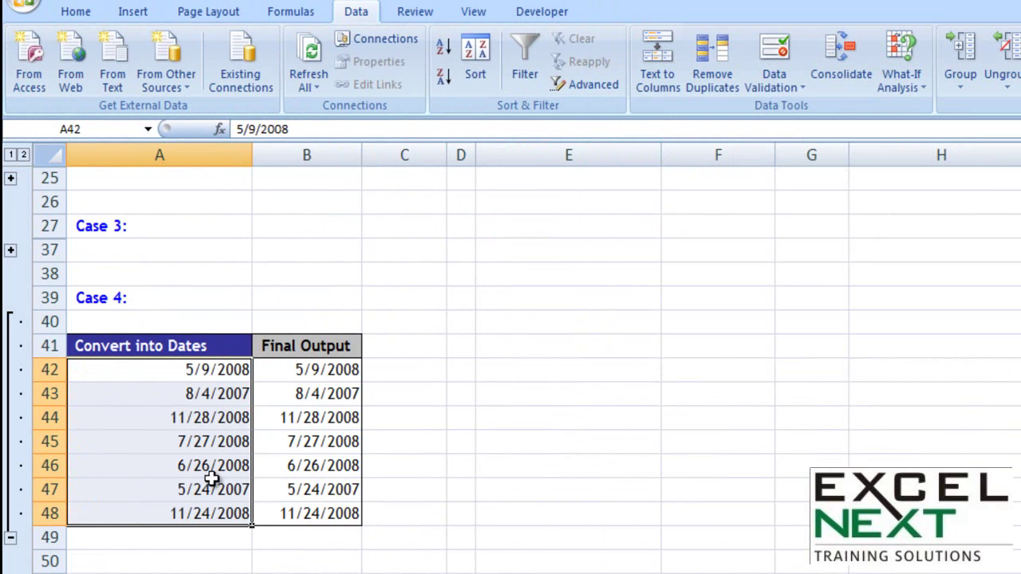
click(11, 537)
scroll(339, 492, up, 1)
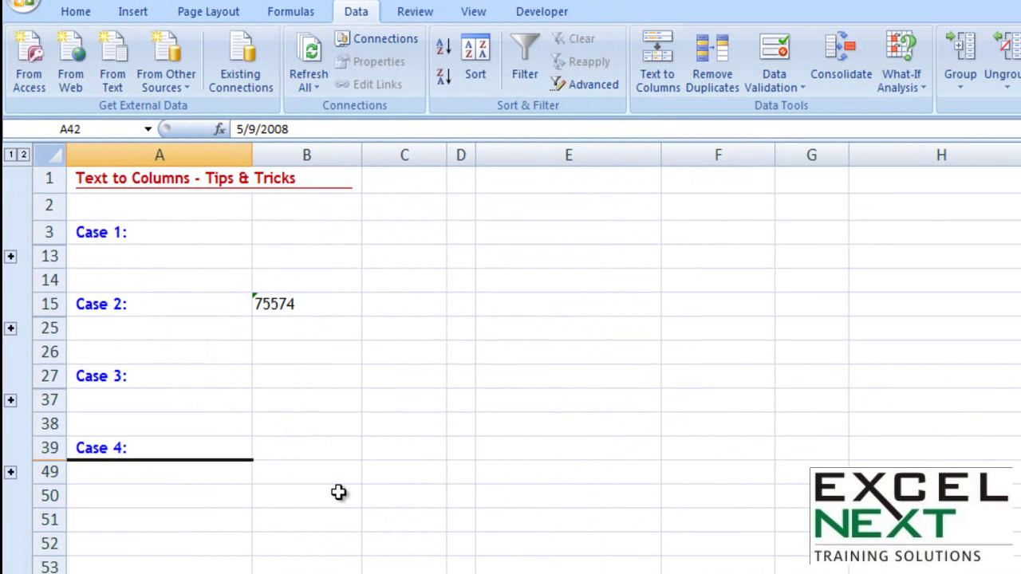